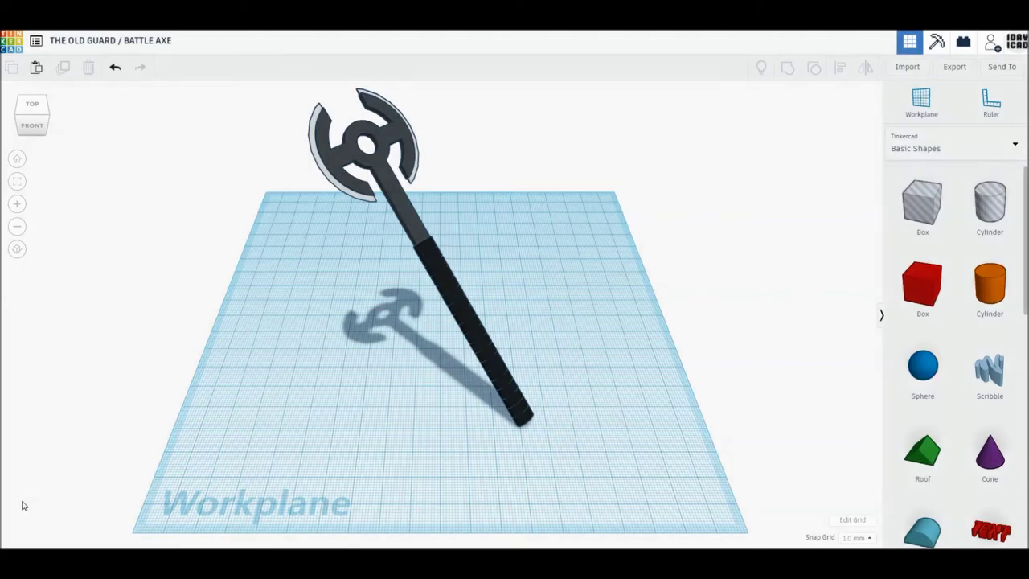
Add a solid cylinder and a torus side by side on the workplane.
{"action": "mouse_move", "coordinate": [25, 505]}
{"action": "right_mouse_down"}
{"action": "mouse_move", "coordinate": [552, 510]}
{"action": "mouse_move", "coordinate": [450, 445]}
{"action": "mouse_move", "coordinate": [413, 333]}
{"action": "mouse_move", "coordinate": [415, 393]}
{"action": "right_mouse_up"}
{"action": "mouse_move", "coordinate": [96, 485]}
{"action": "right_mouse_down"}
{"action": "mouse_move", "coordinate": [397, 497]}
{"action": "mouse_move", "coordinate": [506, 351]}
{"action": "mouse_move", "coordinate": [507, 395]}
{"action": "mouse_move", "coordinate": [75, 510]}
{"action": "mouse_move", "coordinate": [277, 508]}
{"action": "right_mouse_up"}
{"action": "right_click_drag", "start_coordinate": [408, 505], "coordinate": [384, 492]}
{"action": "scroll", "coordinate": [393, 462], "scroll_direction": "up", "scroll_amount": 3}
{"action": "mouse_move", "coordinate": [388, 450]}
{"action": "right_mouse_down"}
{"action": "mouse_move", "coordinate": [372, 522]}
{"action": "mouse_move", "coordinate": [352, 512]}
{"action": "right_mouse_up"}
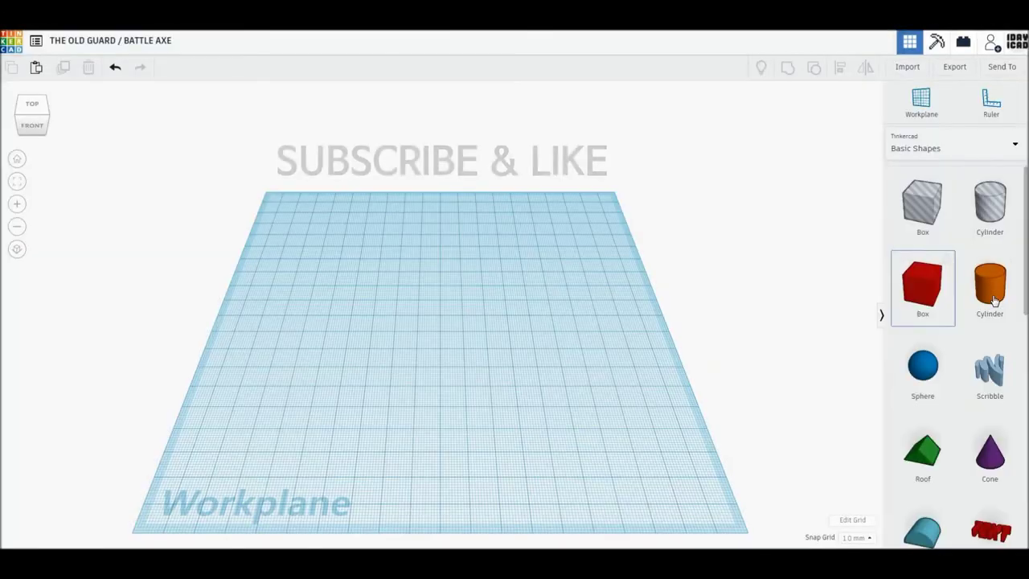
{"action": "left_click", "coordinate": [994, 299]}
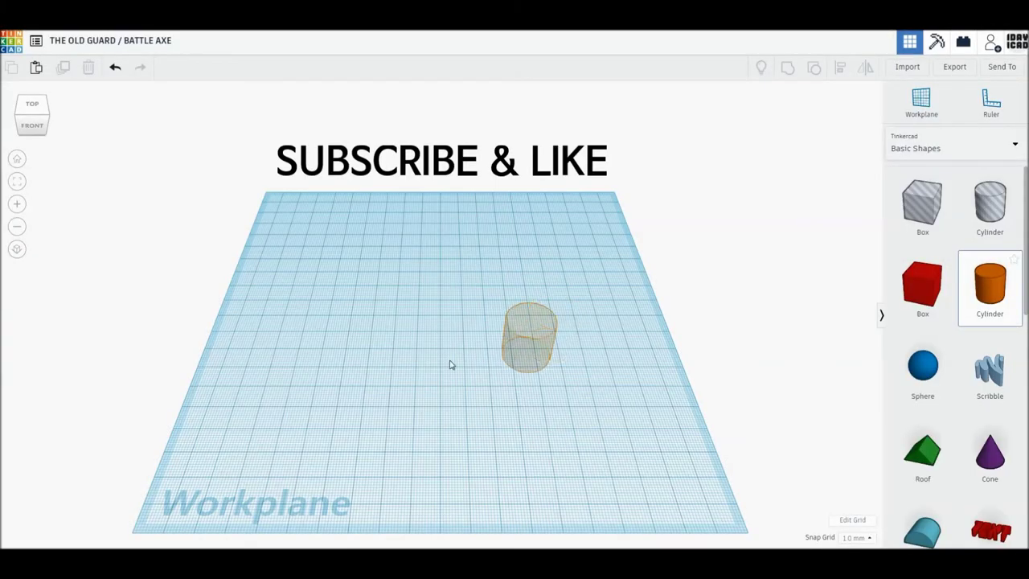
{"action": "left_click", "coordinate": [425, 362]}
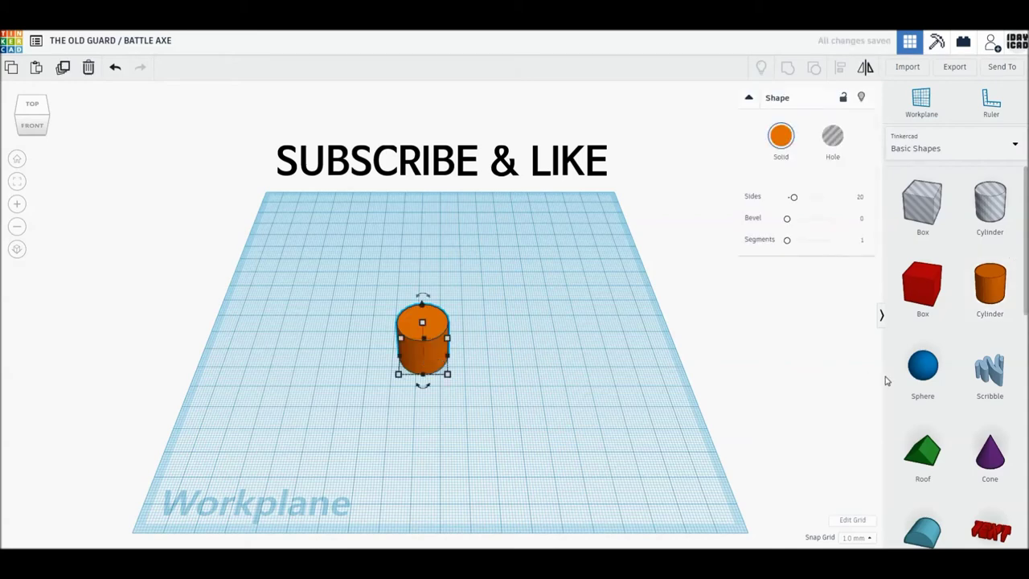
{"action": "scroll", "coordinate": [937, 394], "scroll_direction": "down", "scroll_amount": 2}
{"action": "scroll", "coordinate": [938, 394], "scroll_direction": "down", "scroll_amount": 3}
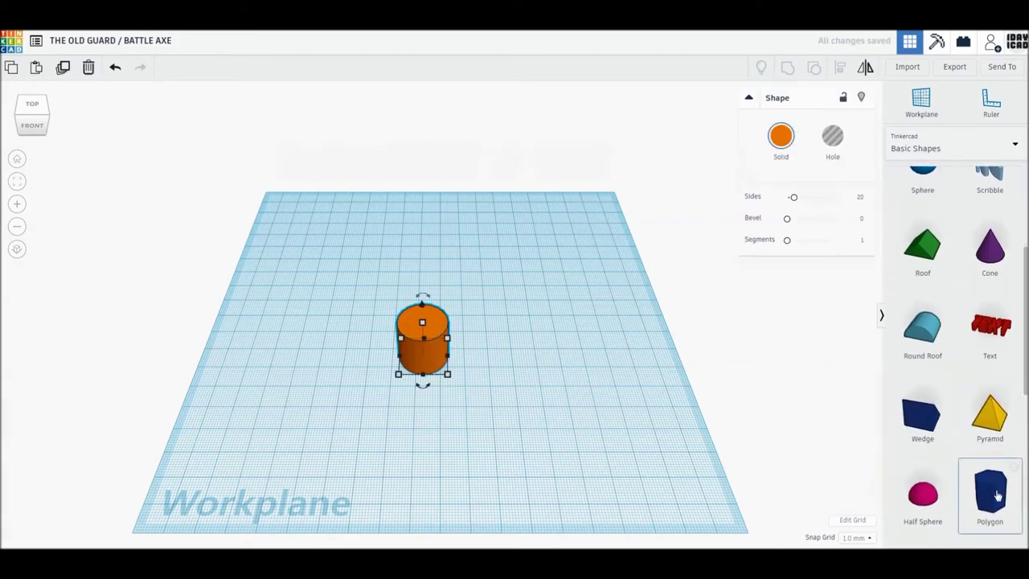
{"action": "left_click", "coordinate": [990, 522]}
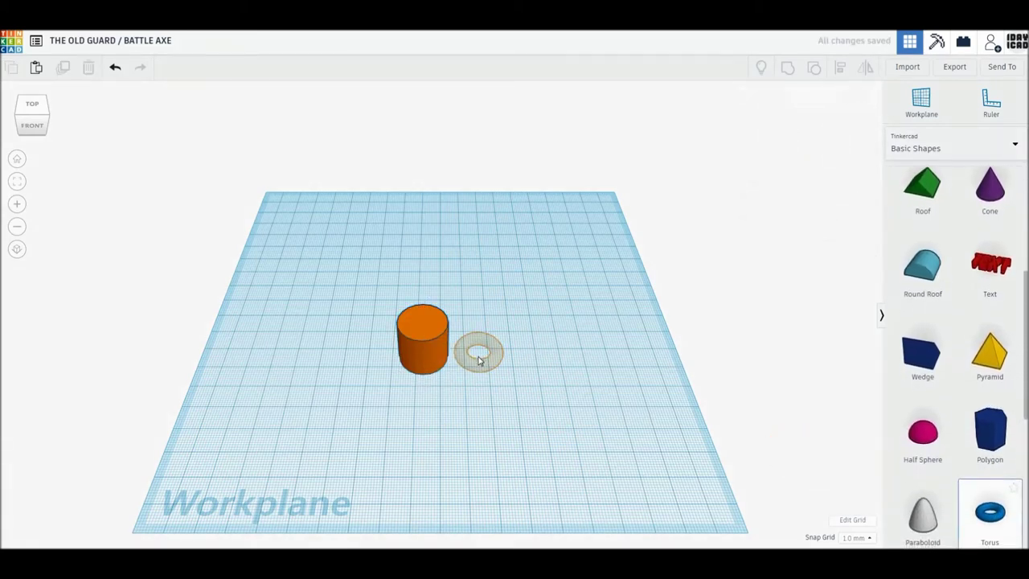
{"action": "left_click", "coordinate": [479, 361]}
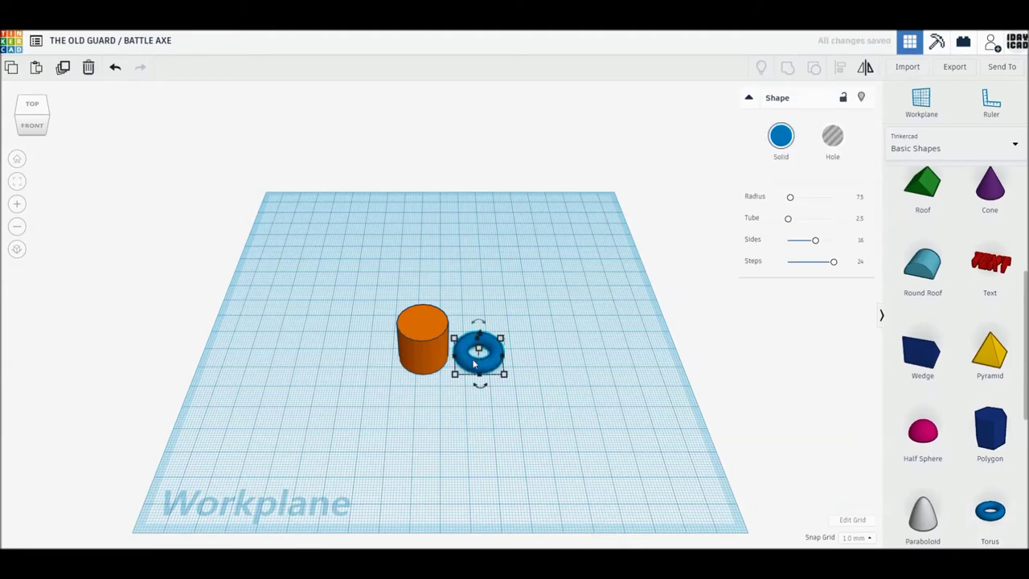
Make the cylinder a 64-sided disc, 18 × 18 mm and 1 mm tall.
{"action": "left_click_drag", "start_coordinate": [317, 280], "coordinate": [565, 419]}
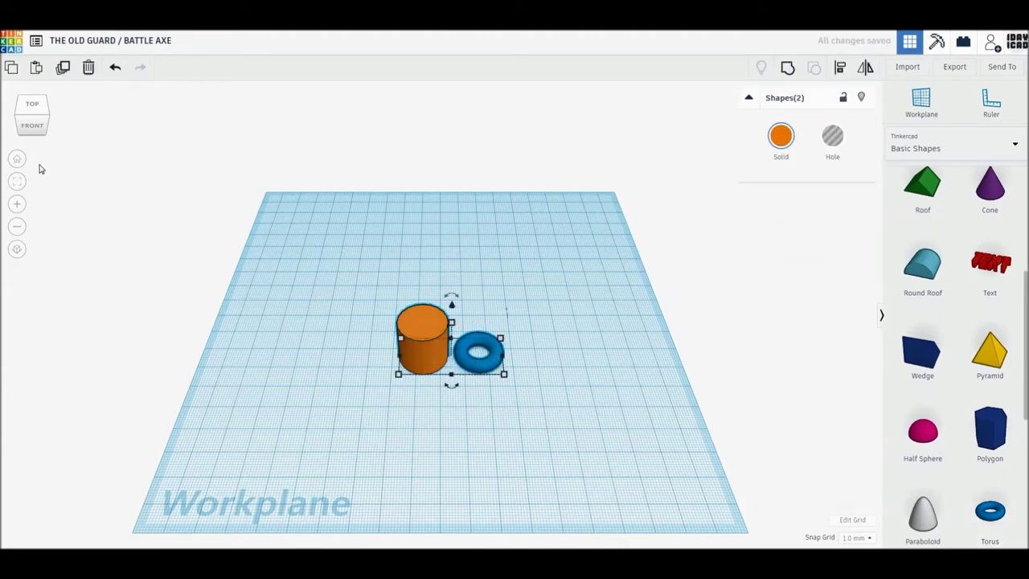
{"action": "left_click", "coordinate": [17, 183]}
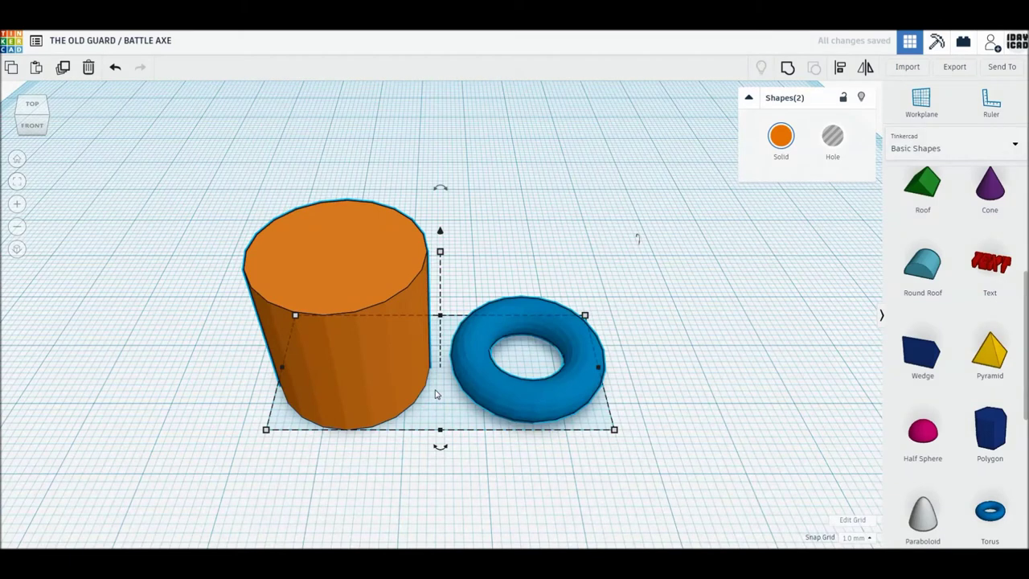
{"action": "left_click", "coordinate": [437, 415]}
{"action": "left_click", "coordinate": [362, 382]}
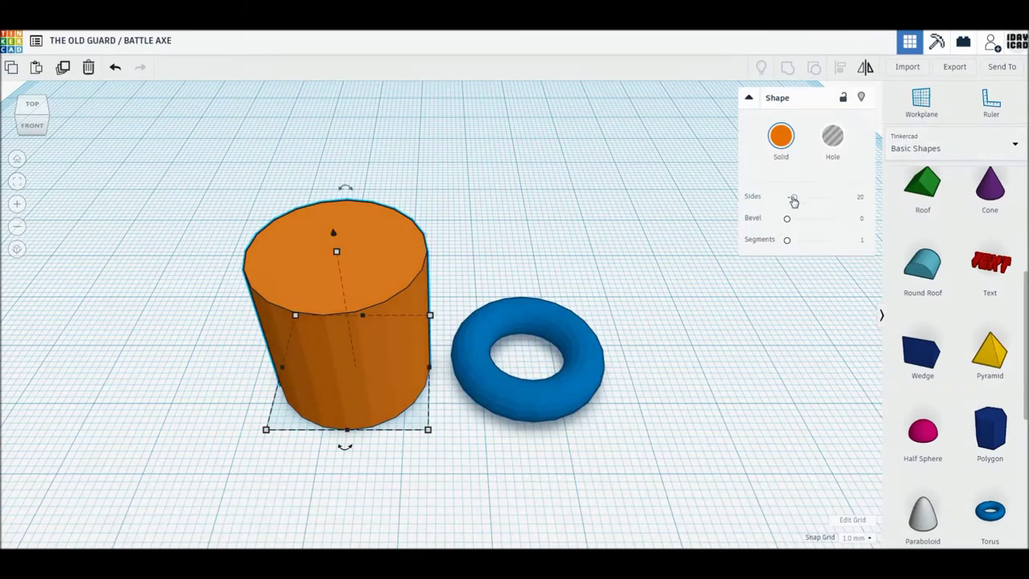
{"action": "left_click_drag", "start_coordinate": [793, 201], "coordinate": [887, 201]}
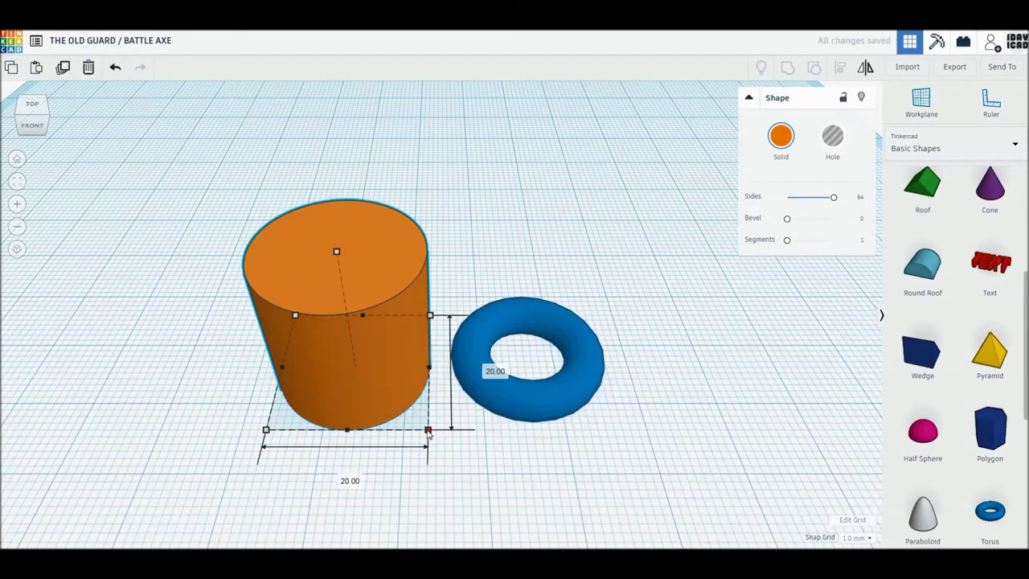
{"action": "type", "text": "18"}
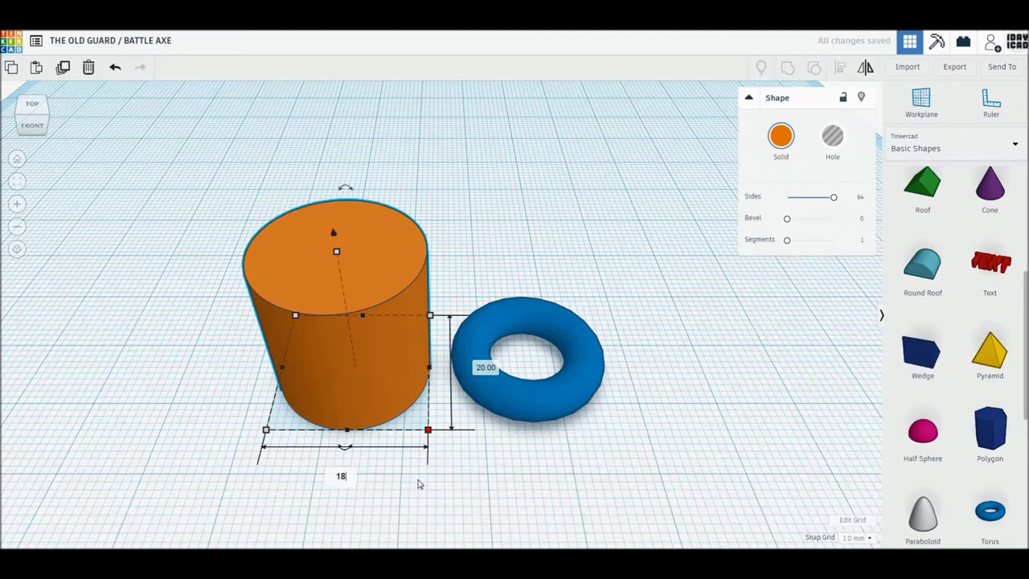
{"action": "key", "text": "Return"}
{"action": "left_click", "coordinate": [473, 367]}
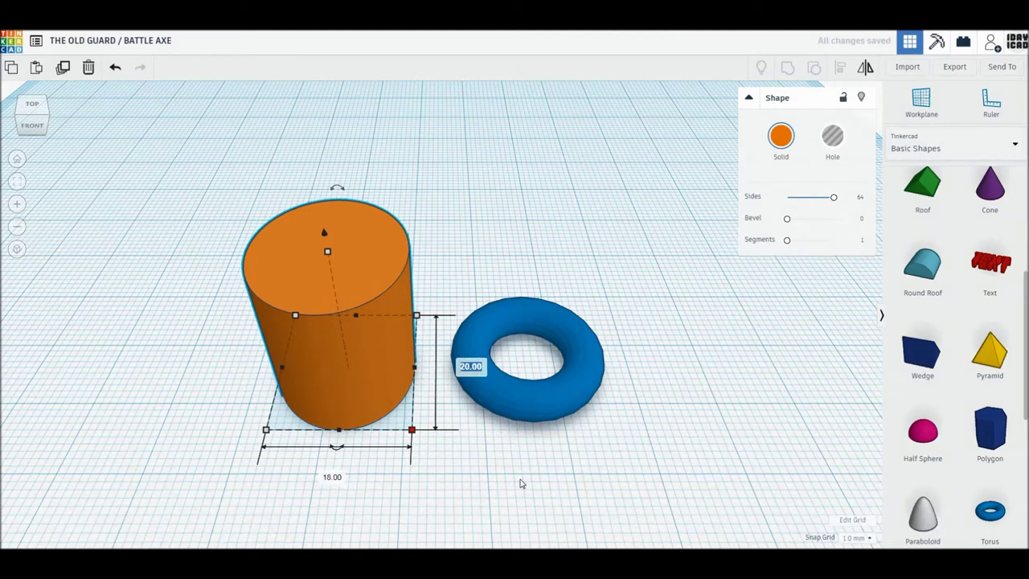
{"action": "type", "text": "18"}
{"action": "key", "text": "Return"}
{"action": "mouse_move", "coordinate": [329, 246]}
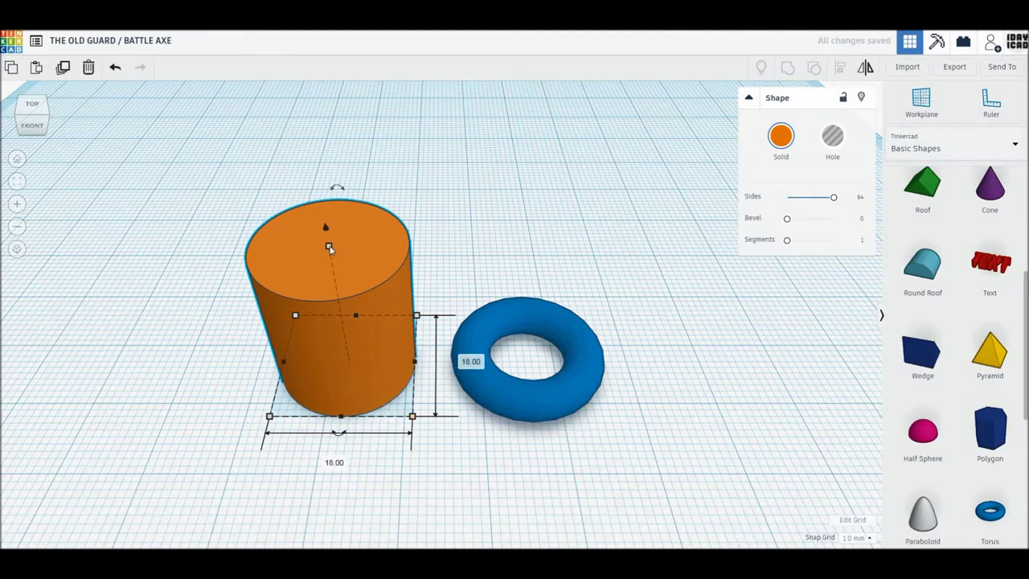
{"action": "left_click", "coordinate": [395, 309]}
{"action": "type", "text": "1"}
{"action": "key", "text": "Return"}
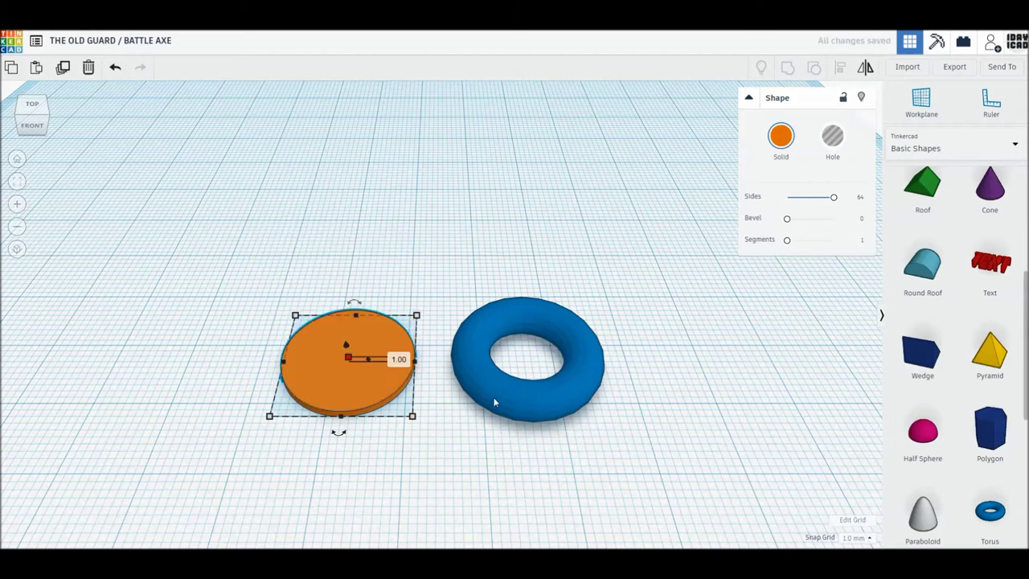
Give the torus 3 sides, a 1 mm height and a light grey colour.
{"action": "left_click", "coordinate": [498, 397]}
{"action": "left_click", "coordinate": [860, 240]}
{"action": "type", "text": "3"}
{"action": "key", "text": "Return"}
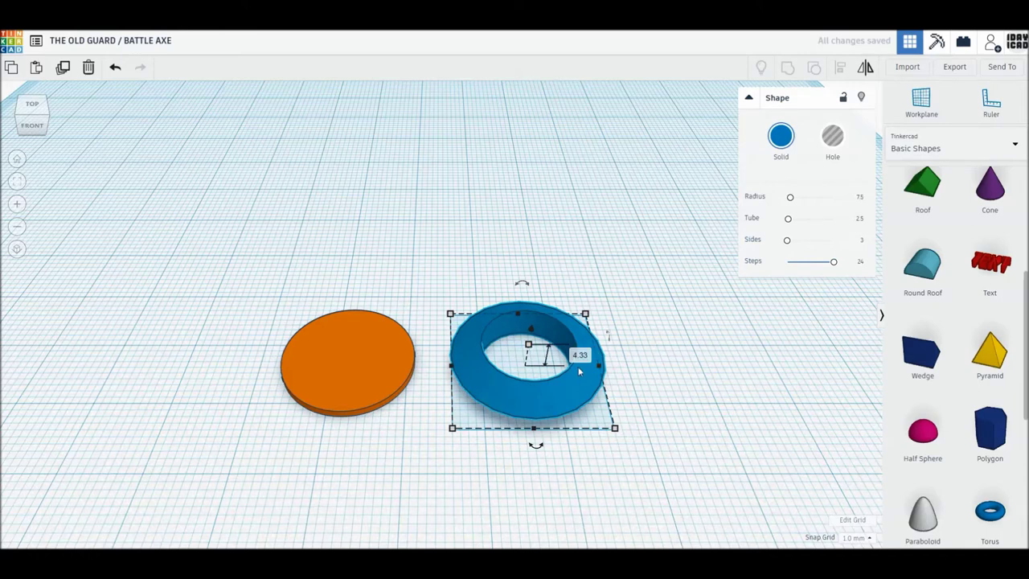
{"action": "key", "text": "Tab"}
{"action": "key", "text": "Return"}
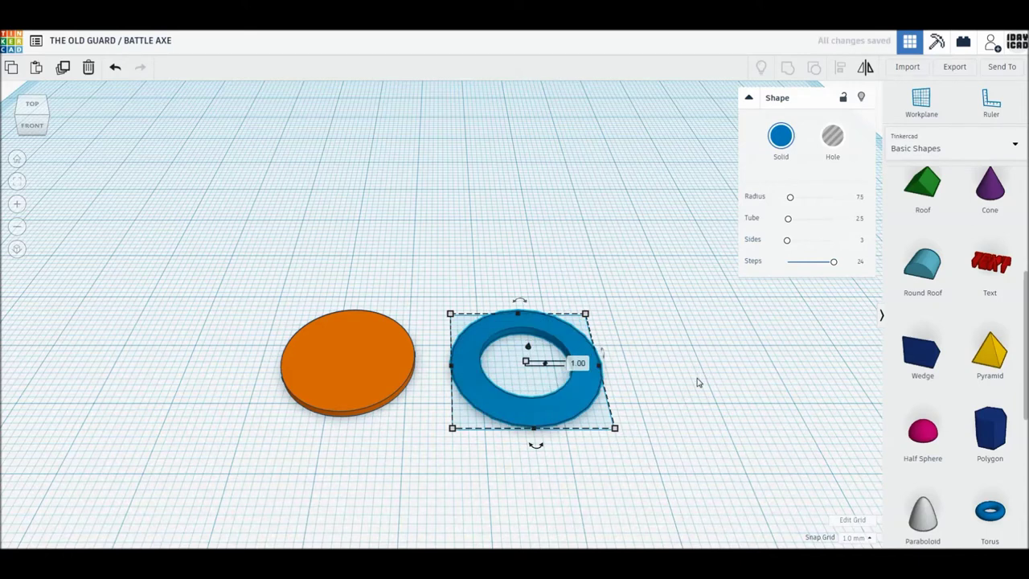
{"action": "left_click", "coordinate": [783, 137]}
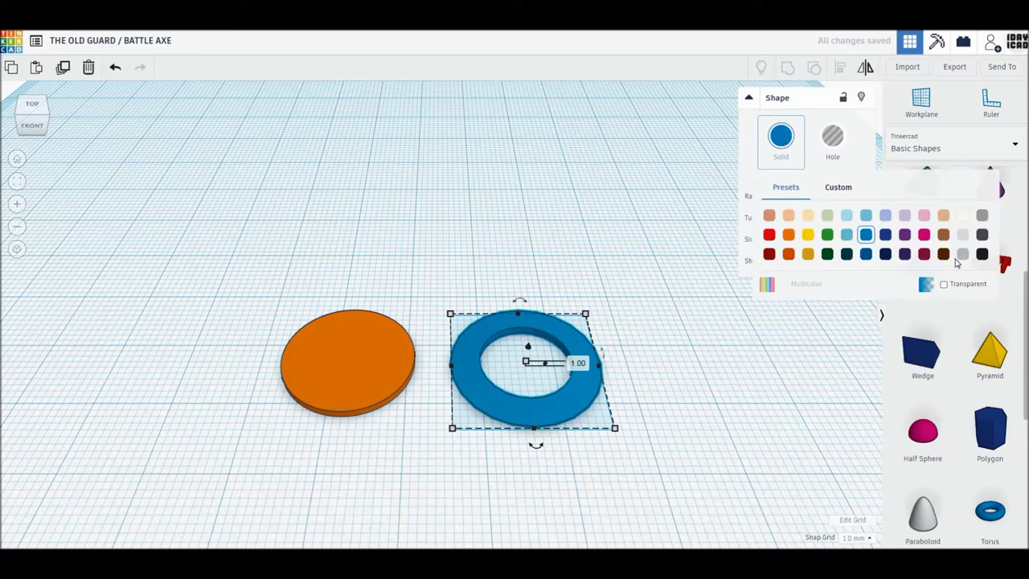
{"action": "left_click", "coordinate": [962, 235]}
Colour the orange disc dark grey.
{"action": "left_click", "coordinate": [366, 366]}
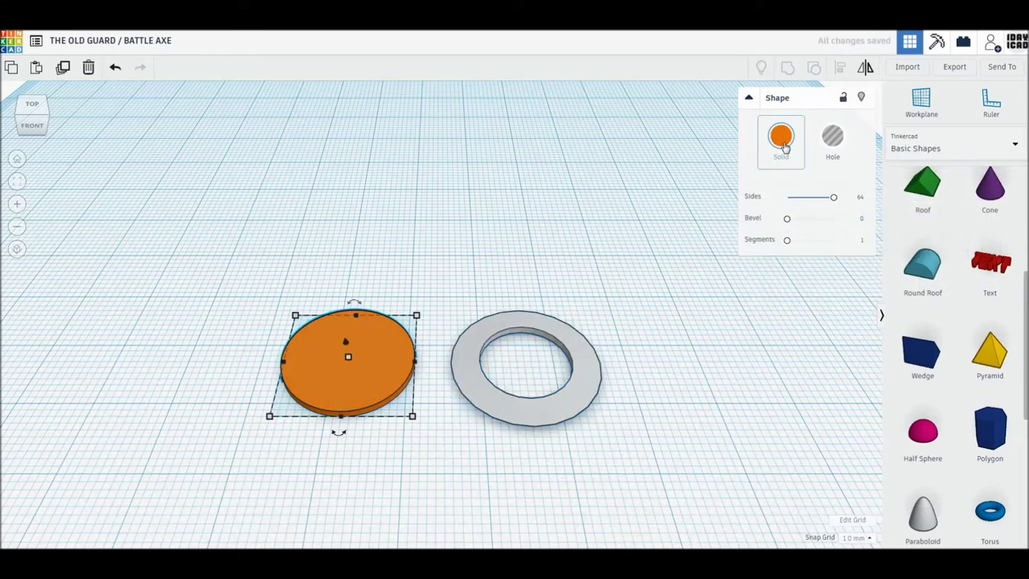
{"action": "left_click", "coordinate": [783, 139]}
{"action": "left_click", "coordinate": [983, 242]}
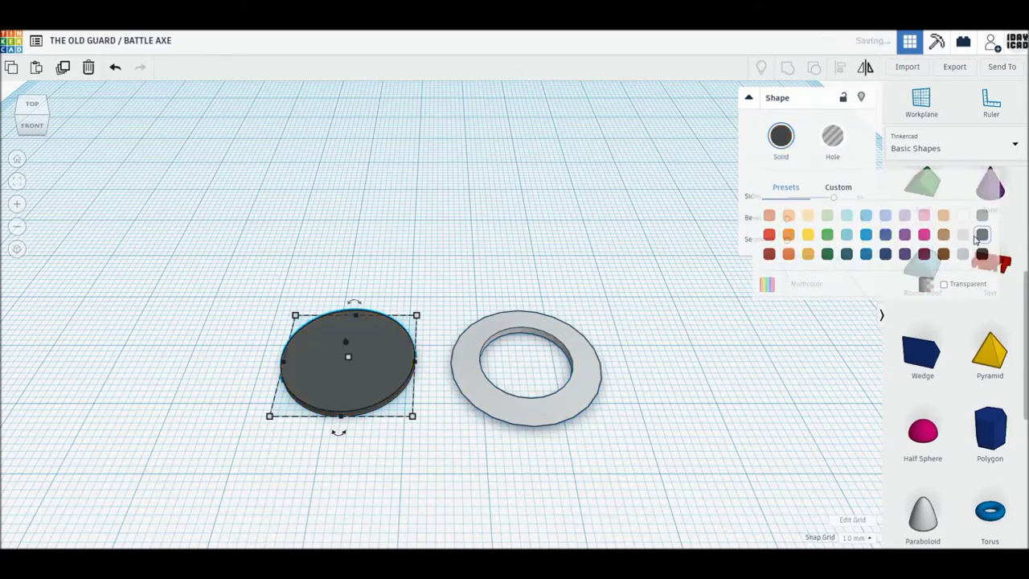
{"action": "left_click_drag", "start_coordinate": [657, 432], "coordinate": [322, 297]}
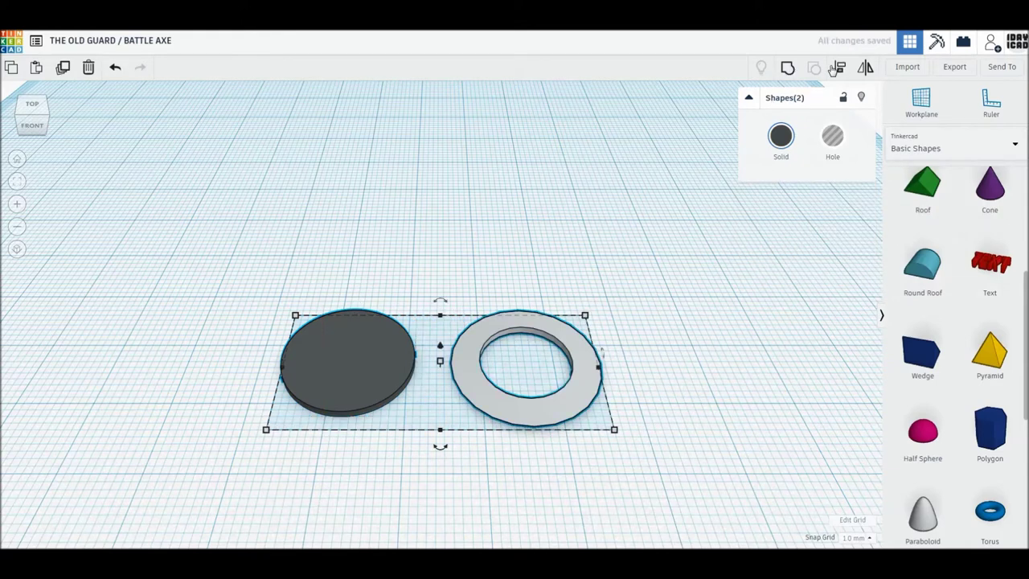
Align the dark disc and grey ring so they share the same centre.
{"action": "left_click", "coordinate": [840, 69]}
{"action": "left_click", "coordinate": [440, 443]}
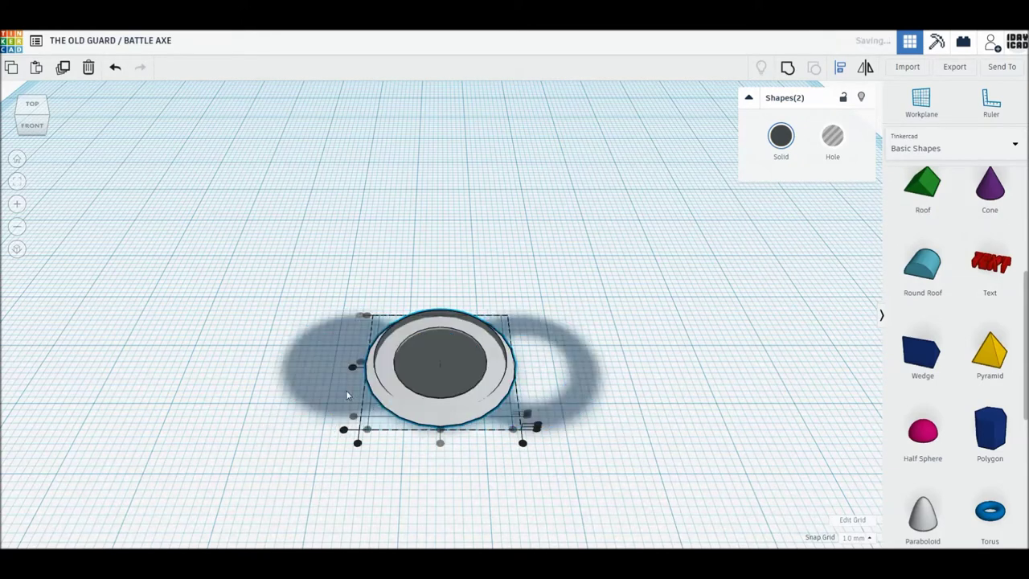
{"action": "left_click", "coordinate": [353, 367]}
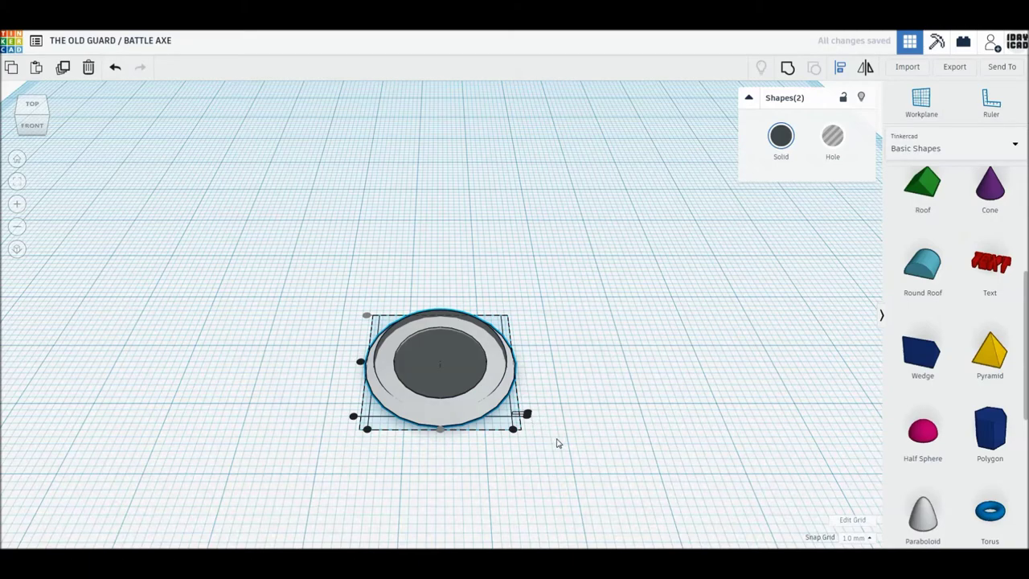
{"action": "right_click_drag", "start_coordinate": [558, 443], "coordinate": [597, 423]}
{"action": "left_click", "coordinate": [356, 390]}
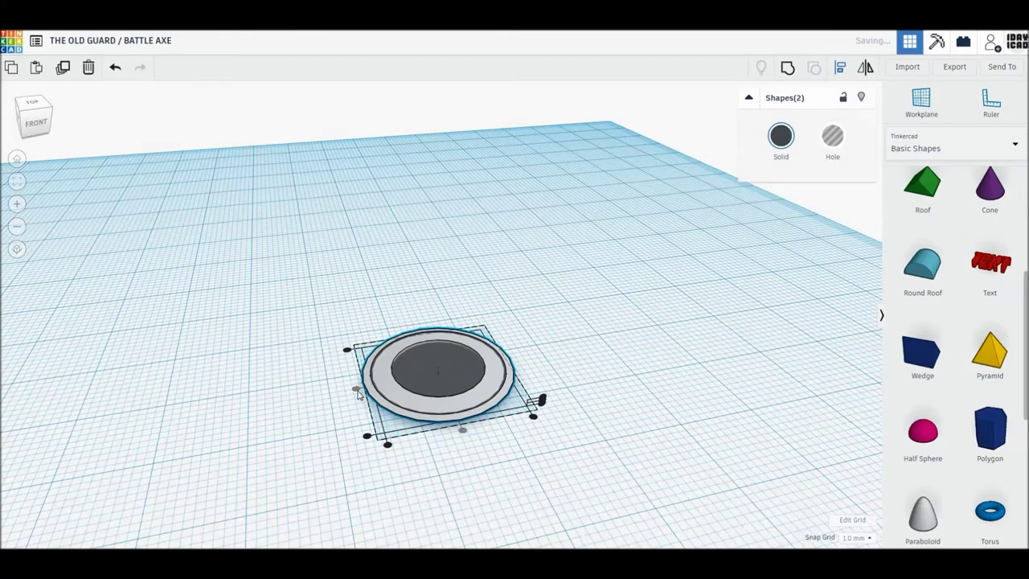
{"action": "left_click", "coordinate": [543, 401]}
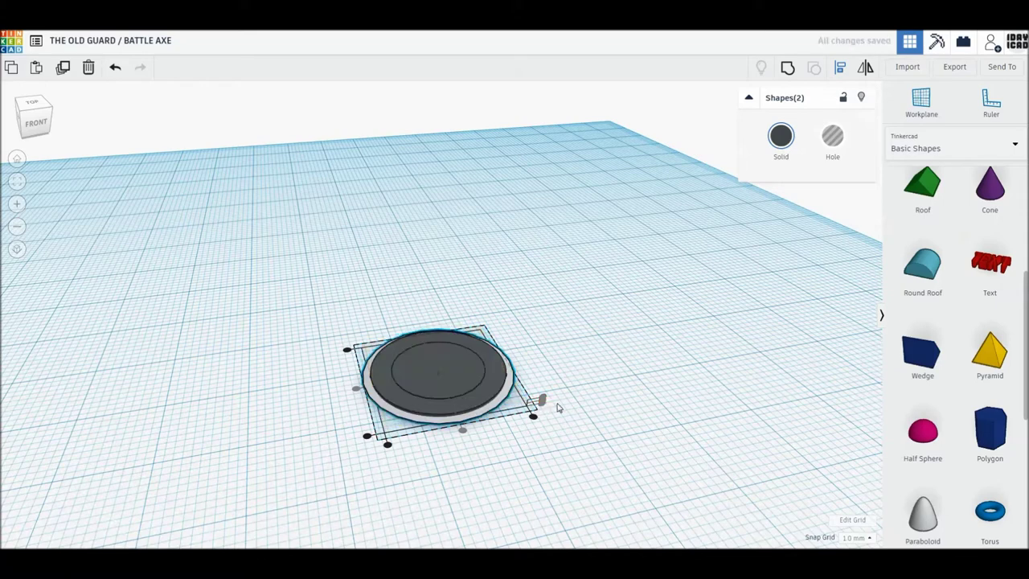
{"action": "left_click", "coordinate": [610, 411]}
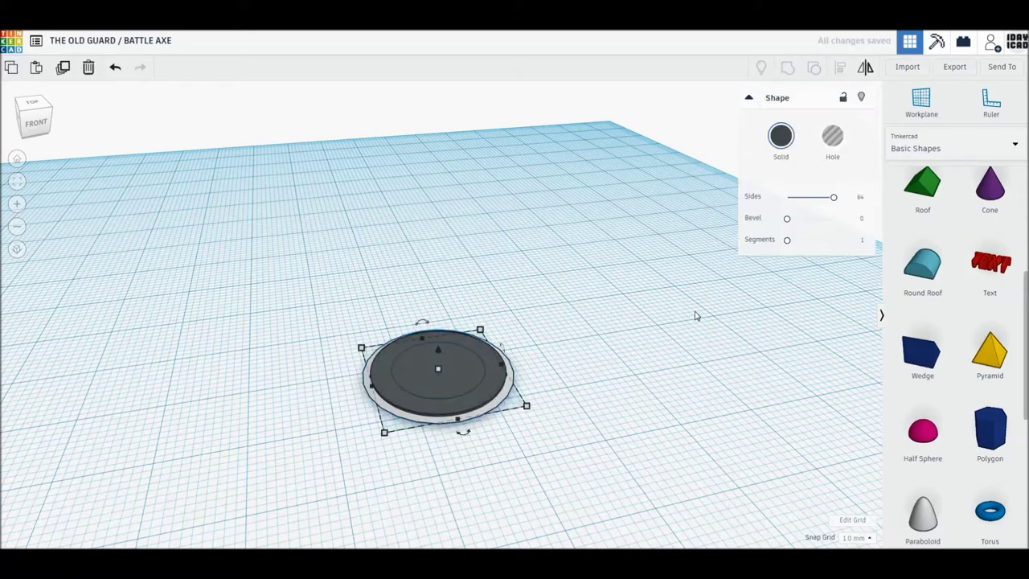
Set the disc's bevel to 1, then select the grey ring alone.
{"action": "left_click", "coordinate": [860, 220]}
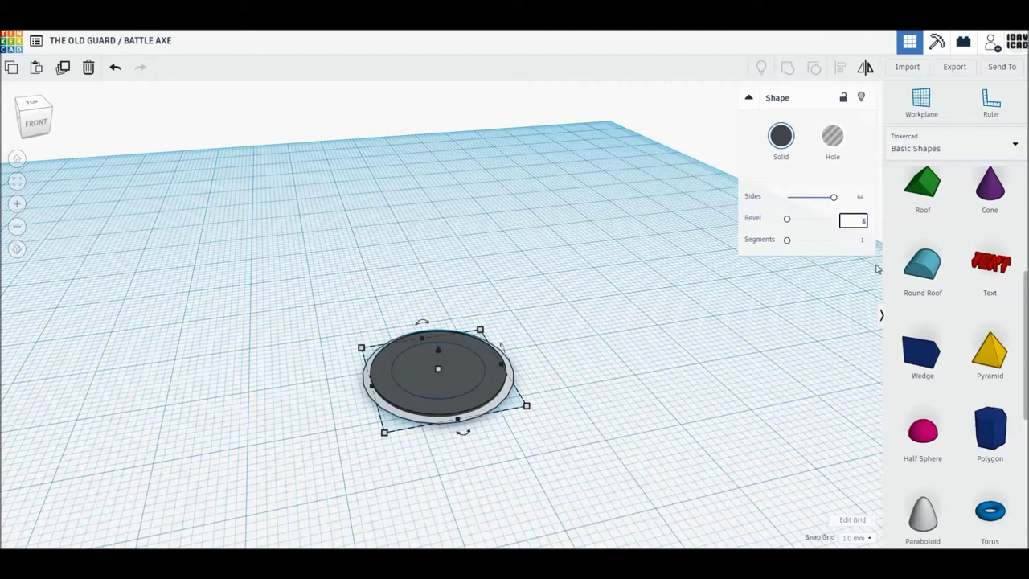
{"action": "left_click", "coordinate": [774, 367]}
{"action": "left_click_drag", "start_coordinate": [561, 430], "coordinate": [395, 327]}
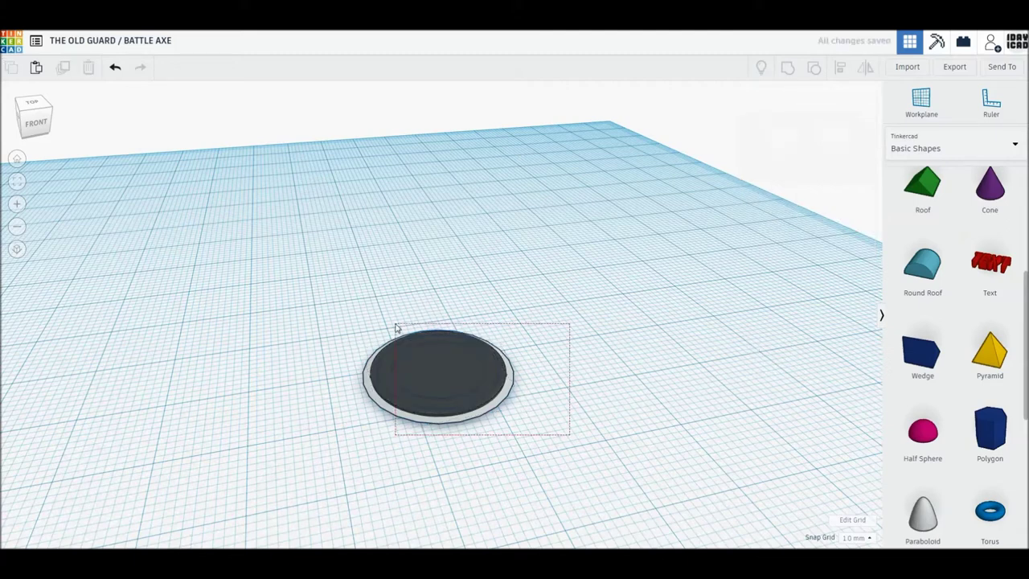
{"action": "left_click", "coordinate": [524, 402]}
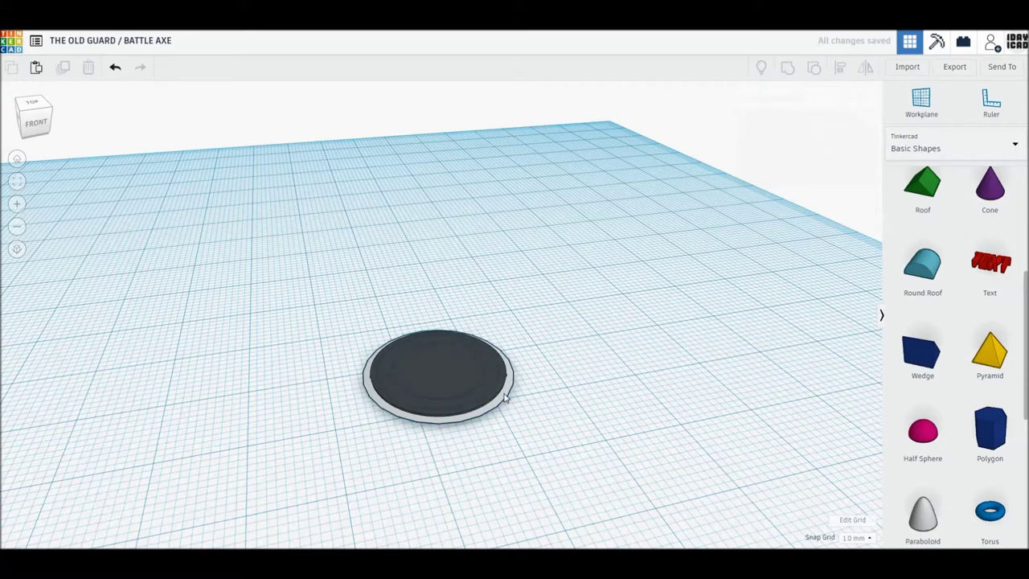
{"action": "left_click", "coordinate": [508, 398]}
{"action": "scroll", "coordinate": [907, 372], "scroll_direction": "up", "scroll_amount": 2}
{"action": "scroll", "coordinate": [916, 418], "scroll_direction": "up", "scroll_amount": 3}
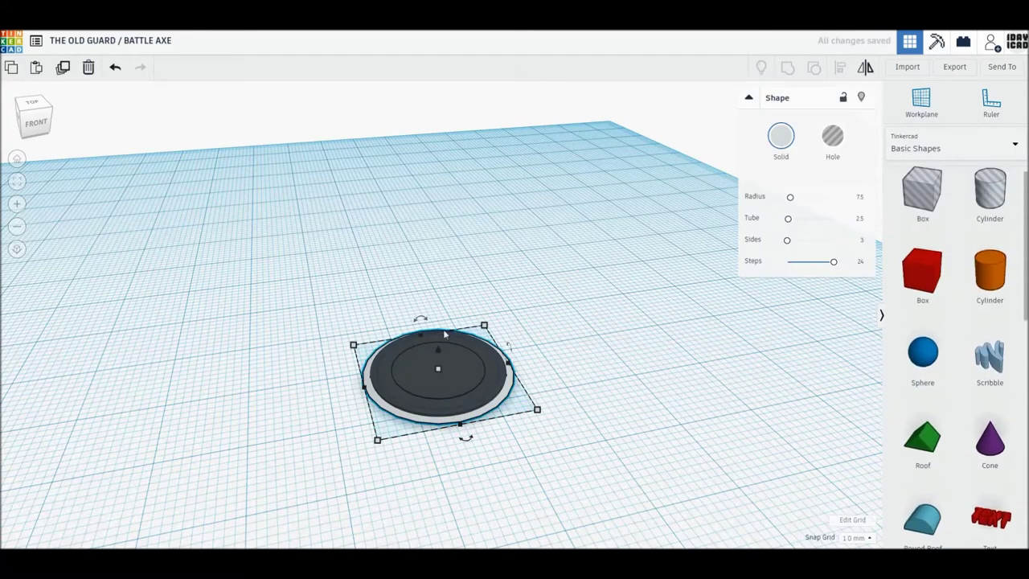
In top view, undo the stray disc shift and move both discs together.
{"action": "left_click", "coordinate": [33, 102]}
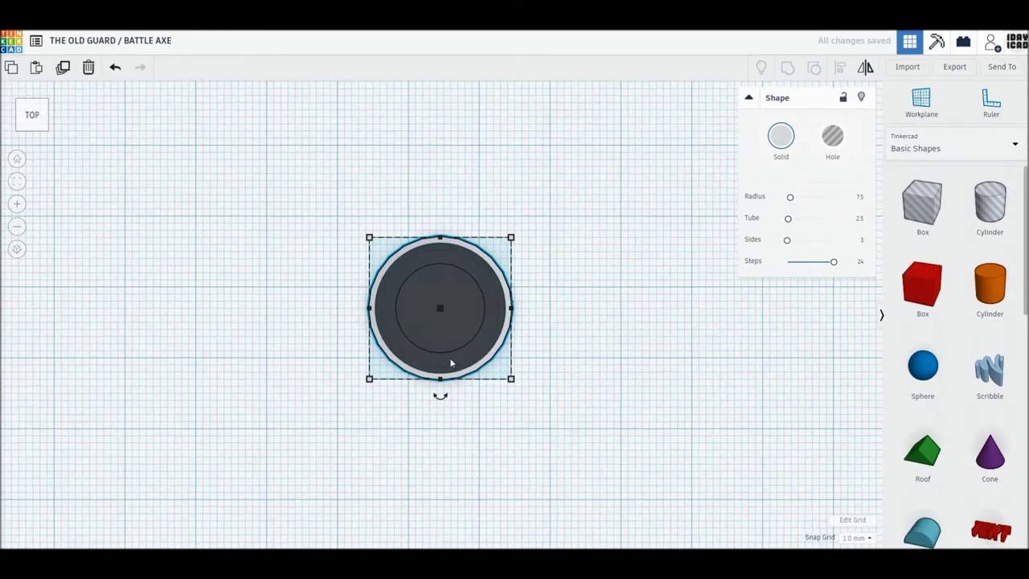
{"action": "left_click_drag", "start_coordinate": [441, 356], "coordinate": [474, 343]}
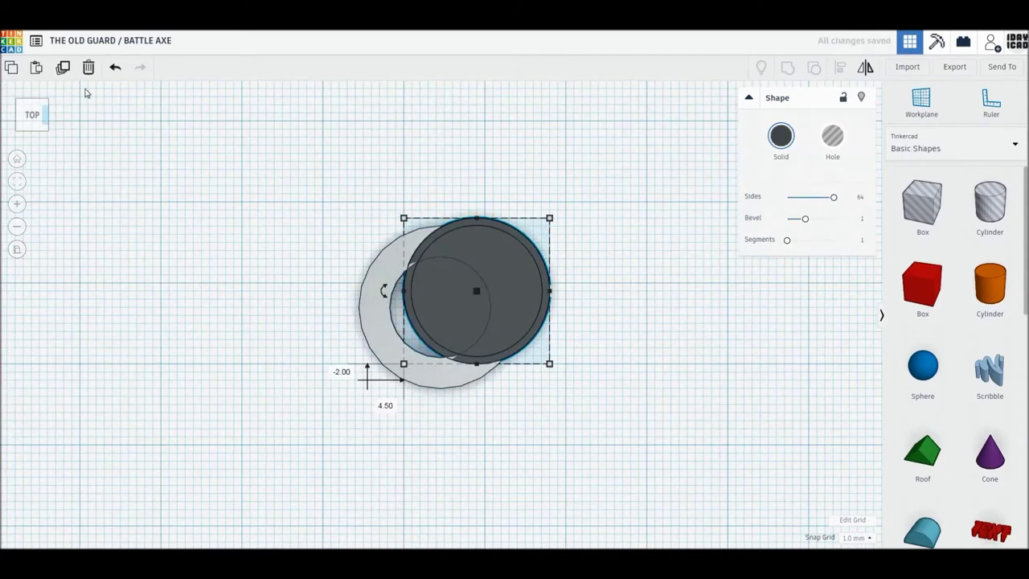
{"action": "key", "text": "ctrl+z"}
{"action": "key", "text": "ctrl+a"}
{"action": "mouse_move", "coordinate": [462, 340]}
{"action": "left_mouse_down"}
{"action": "mouse_move", "coordinate": [488, 318]}
{"action": "mouse_move", "coordinate": [508, 317]}
{"action": "left_mouse_up"}
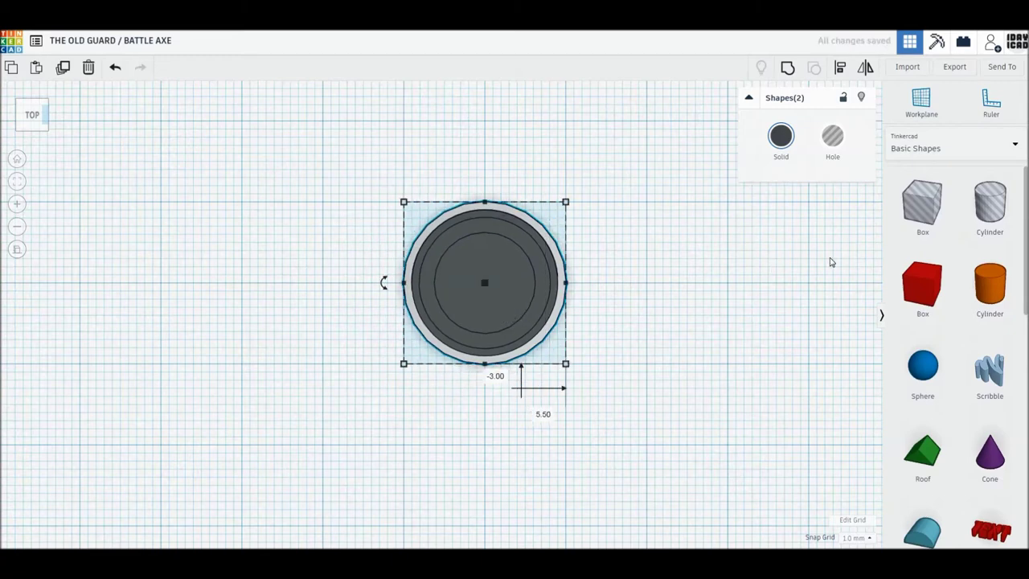
Add a 64-sided 16 × 16 mm hole cylinder centred in the large circle.
{"action": "left_click_drag", "start_coordinate": [985, 212], "coordinate": [615, 323]}
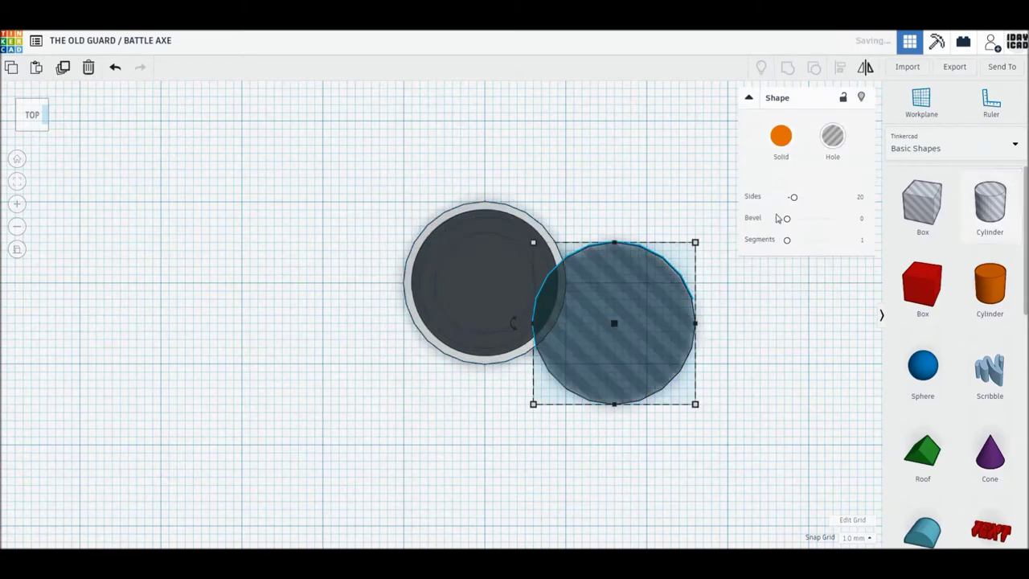
{"action": "left_click_drag", "start_coordinate": [794, 198], "coordinate": [885, 204]}
{"action": "mouse_move", "coordinate": [695, 403]}
{"action": "left_mouse_down"}
{"action": "mouse_move", "coordinate": [648, 361]}
{"action": "mouse_move", "coordinate": [506, 318]}
{"action": "left_mouse_up"}
{"action": "left_click", "coordinate": [721, 401]}
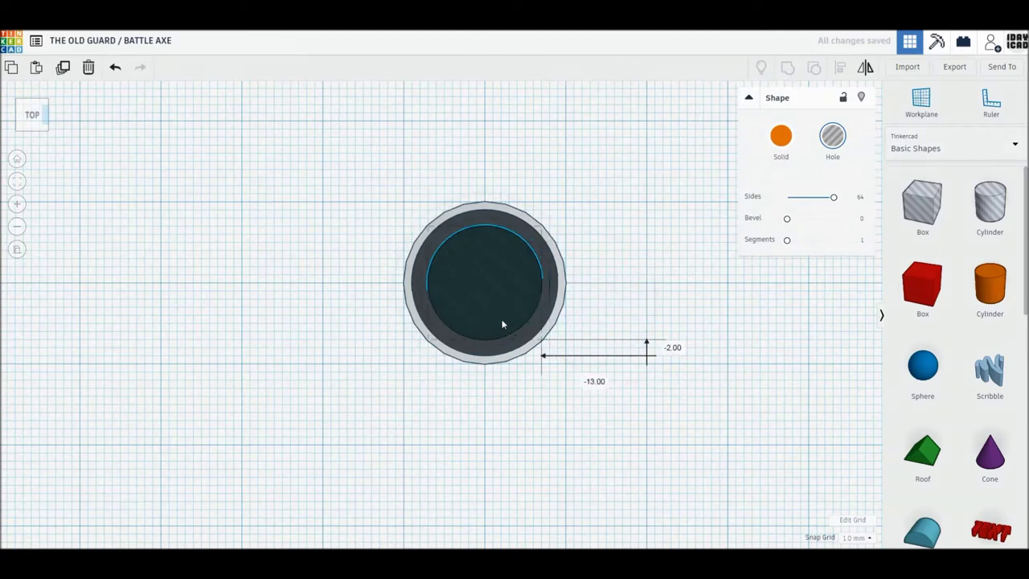
{"action": "left_click", "coordinate": [923, 205]}
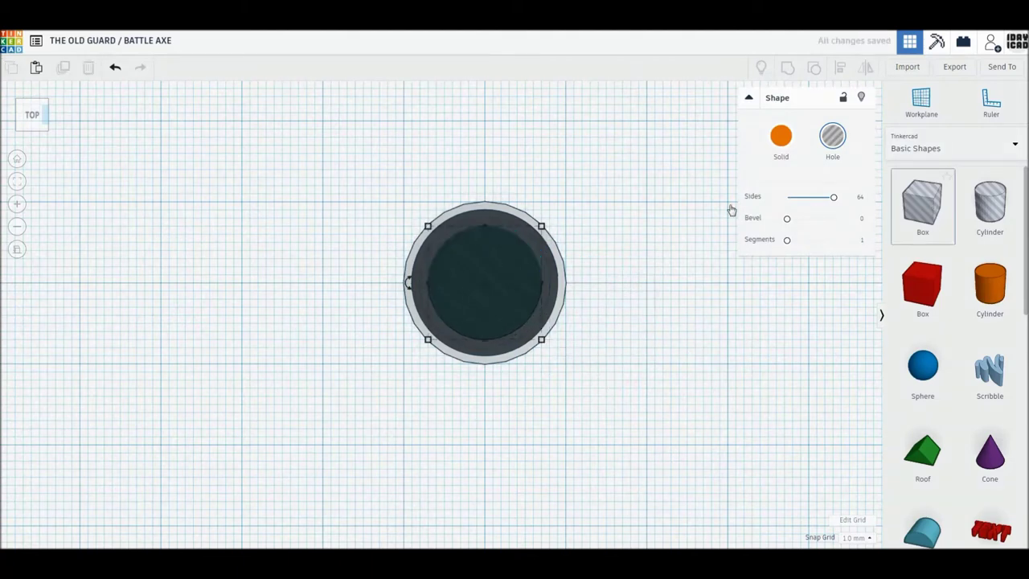
Place a hole box resized to an 8 × 22 mm slot across the ring.
{"action": "left_click", "coordinate": [535, 272]}
{"action": "left_click_drag", "start_coordinate": [615, 358], "coordinate": [519, 377]}
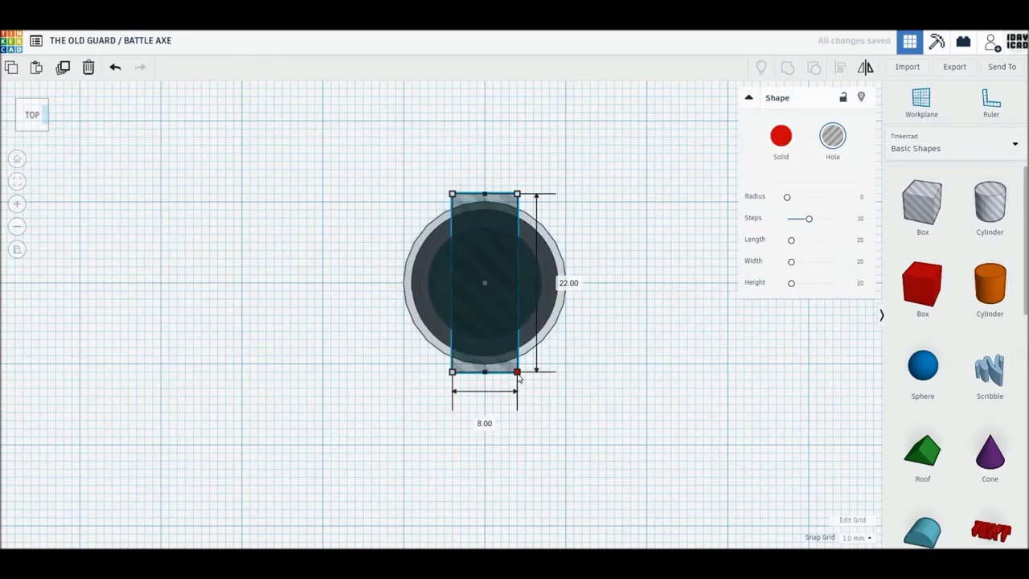
{"action": "left_click", "coordinate": [638, 385]}
{"action": "right_click_drag", "start_coordinate": [632, 406], "coordinate": [607, 385]}
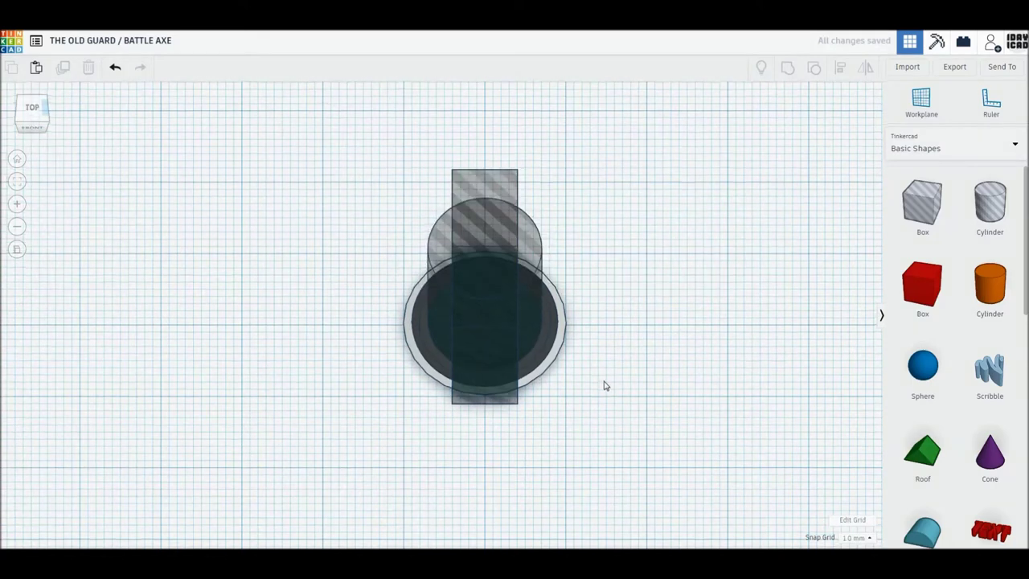
Centre-align all four shapes and group them so the holes cut the ring.
{"action": "left_click_drag", "start_coordinate": [641, 427], "coordinate": [452, 256]}
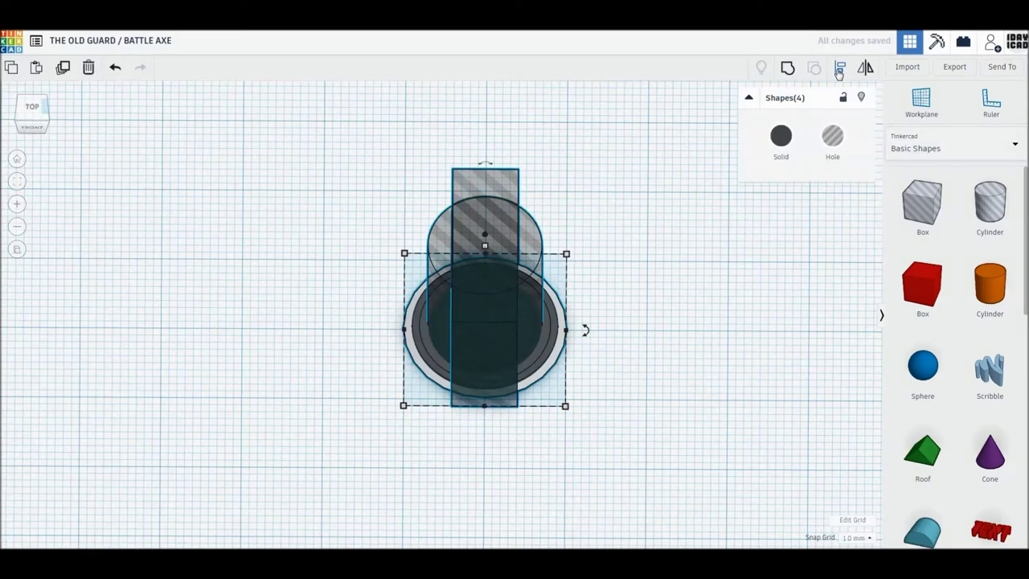
{"action": "left_click", "coordinate": [839, 69]}
{"action": "left_click", "coordinate": [581, 365]}
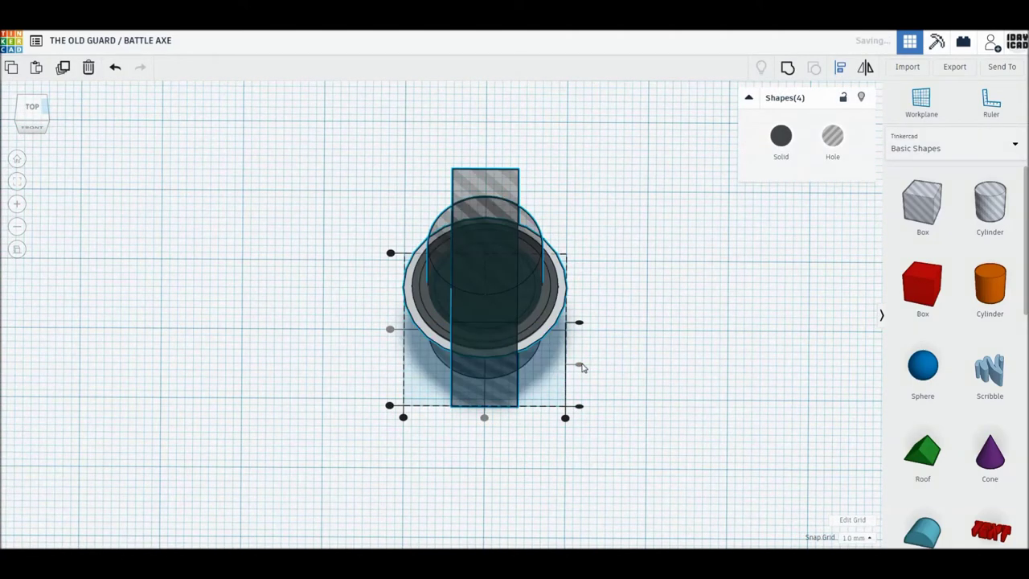
{"action": "left_click", "coordinate": [789, 70]}
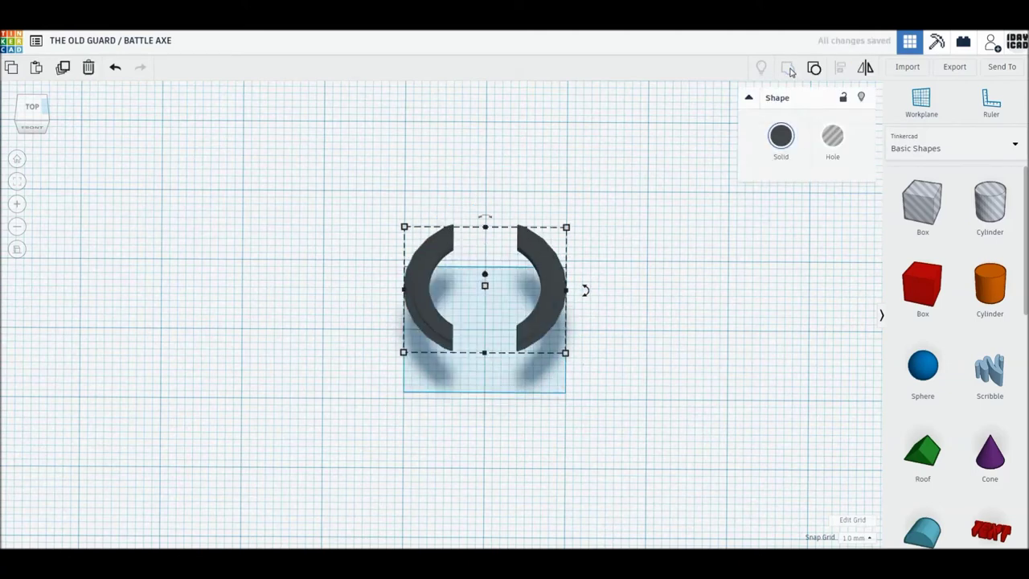
{"action": "left_click", "coordinate": [782, 157]}
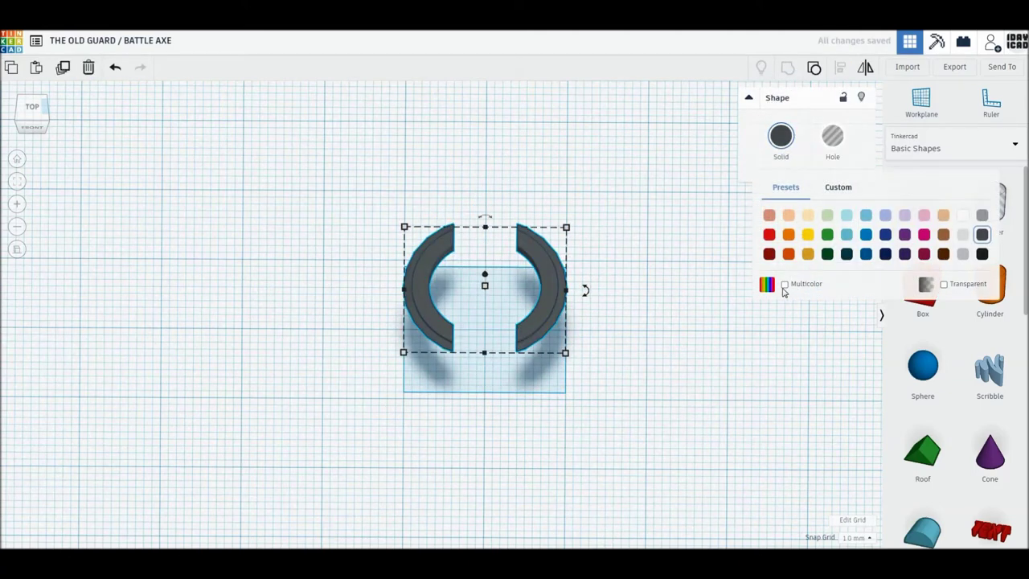
Set the grouped arcs to Multicolor and drop them flat onto the workplane.
{"action": "left_click", "coordinate": [785, 284]}
{"action": "left_click", "coordinate": [736, 329]}
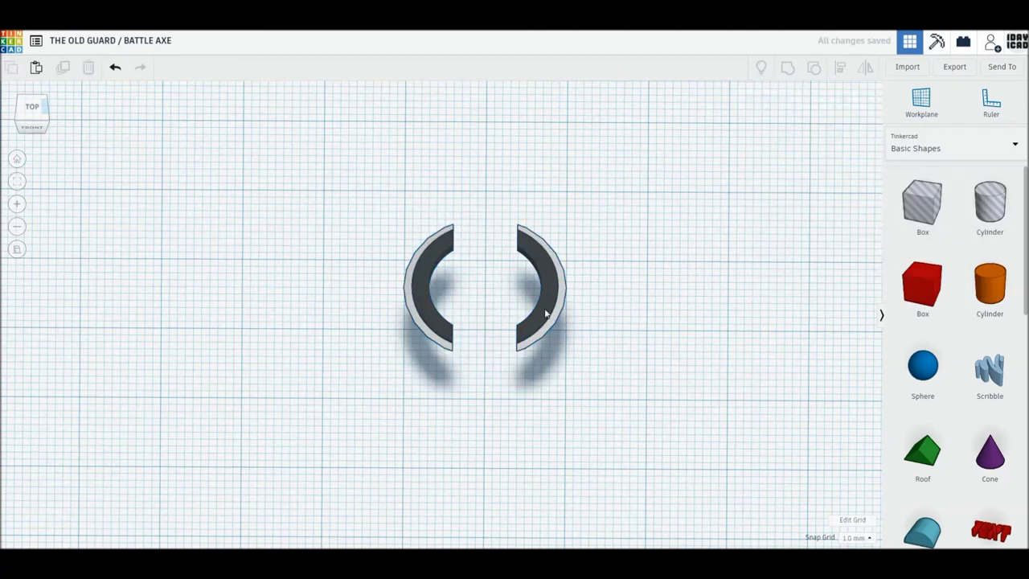
{"action": "left_click", "coordinate": [515, 358]}
{"action": "mouse_move", "coordinate": [515, 358]}
{"action": "right_mouse_down"}
{"action": "mouse_move", "coordinate": [650, 322]}
{"action": "mouse_move", "coordinate": [659, 271]}
{"action": "right_mouse_up"}
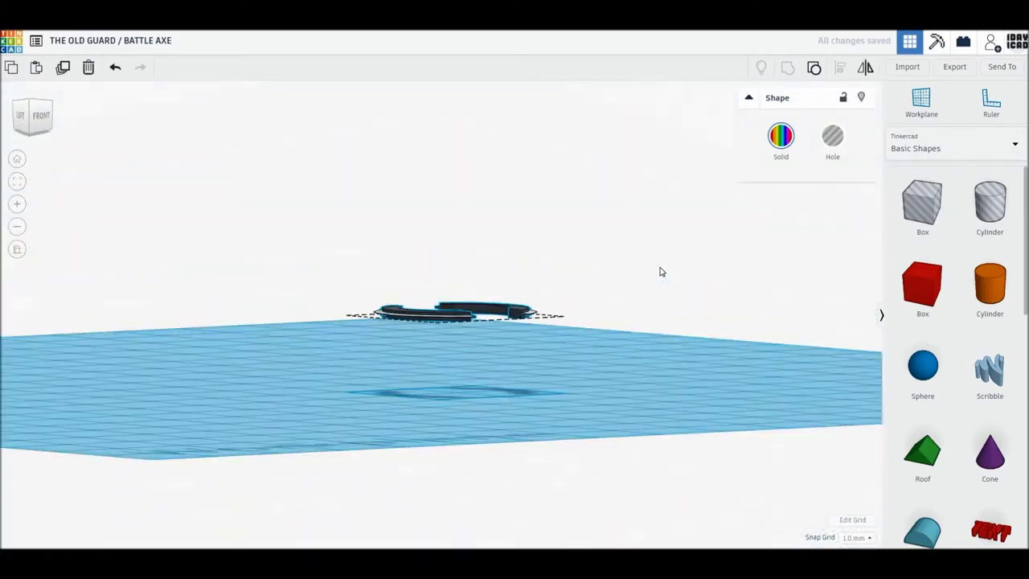
{"action": "key", "text": "d"}
{"action": "right_click_drag", "start_coordinate": [602, 340], "coordinate": [602, 367]}
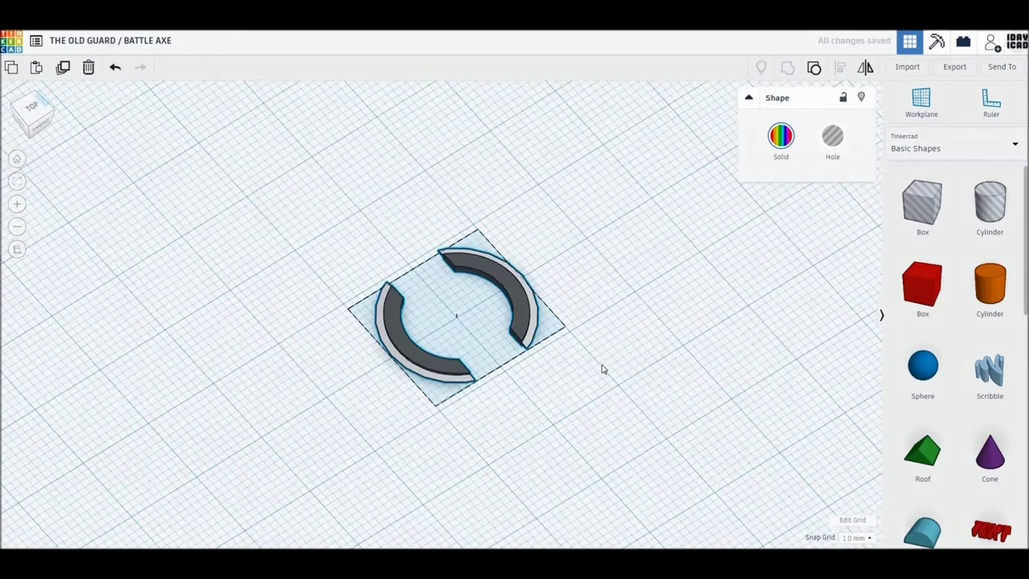
{"action": "left_click", "coordinate": [32, 110]}
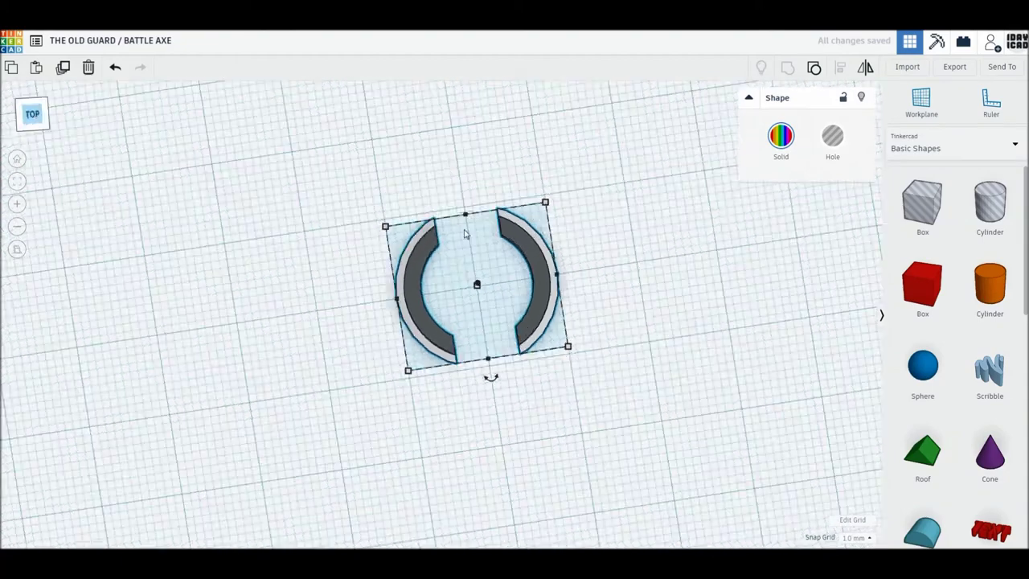
{"action": "left_click_drag", "start_coordinate": [936, 319], "coordinate": [517, 356]}
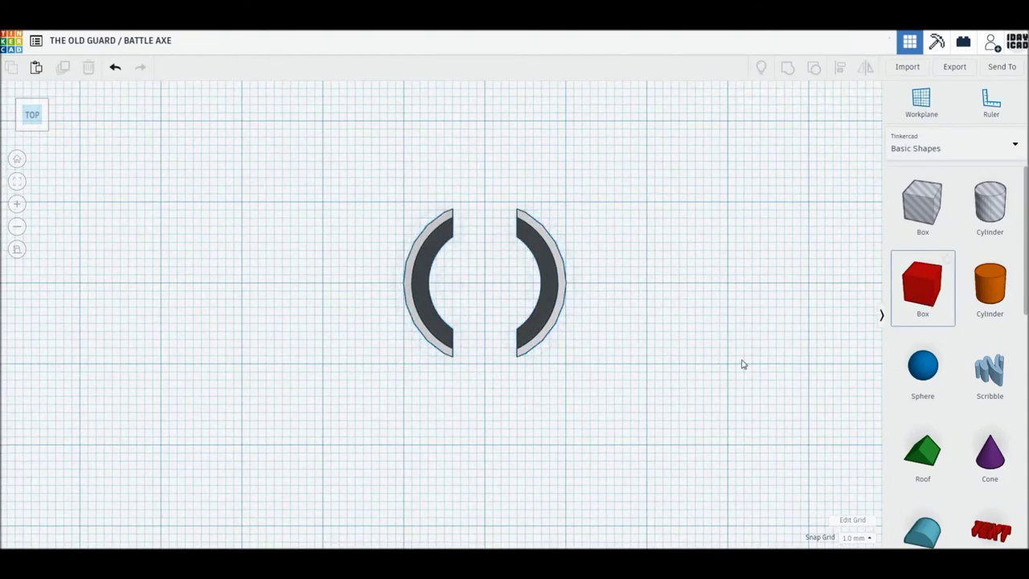
Shape the new box into a 15 × 3 bar and add a smooth 8 × 8 mm cylinder.
{"action": "left_click_drag", "start_coordinate": [517, 356], "coordinate": [509, 354]}
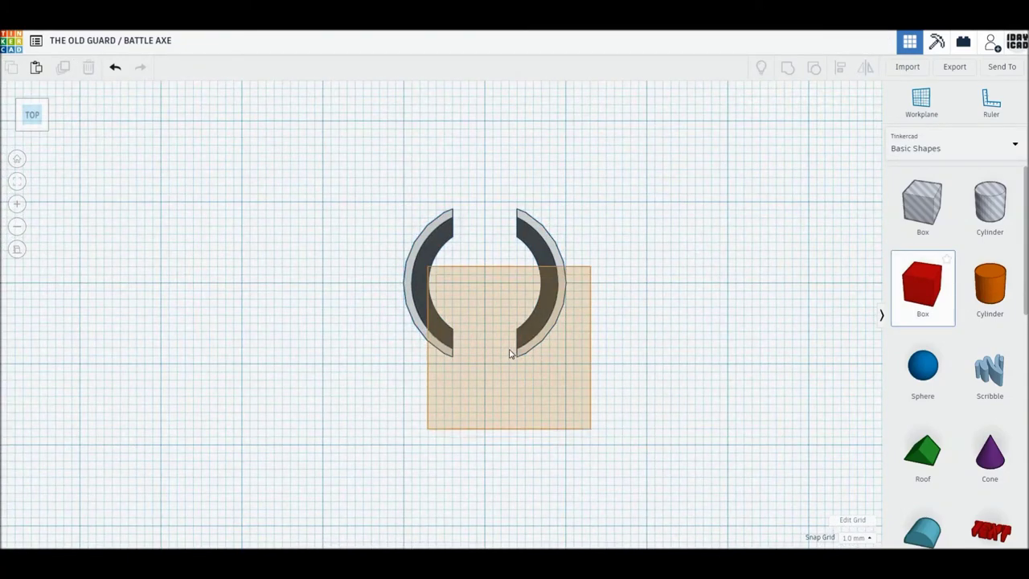
{"action": "left_click_drag", "start_coordinate": [570, 420], "coordinate": [553, 292]}
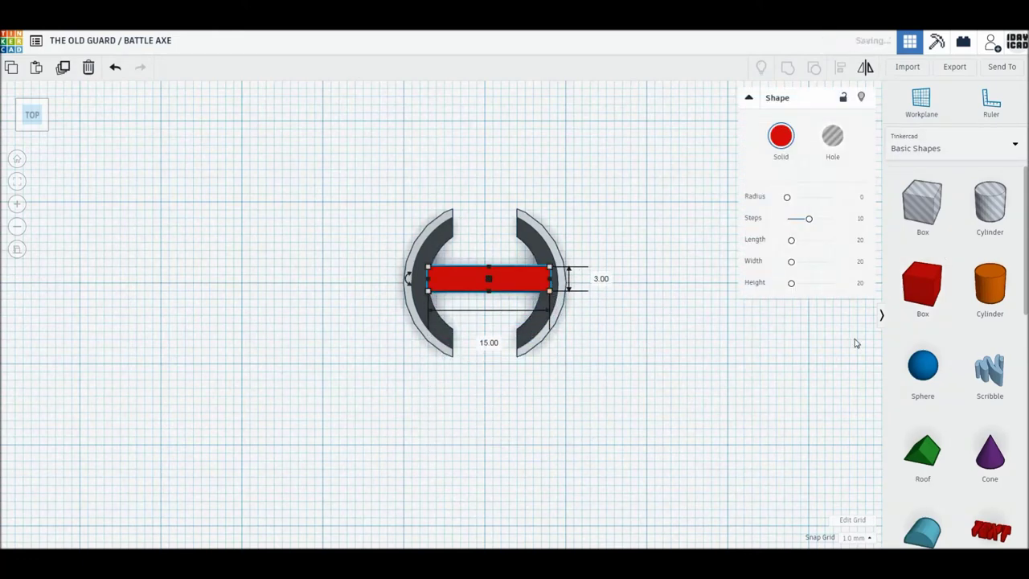
{"action": "mouse_move", "coordinate": [994, 297]}
{"action": "left_mouse_down"}
{"action": "mouse_move", "coordinate": [559, 321]}
{"action": "mouse_move", "coordinate": [640, 369]}
{"action": "left_mouse_up"}
{"action": "mouse_move", "coordinate": [719, 445]}
{"action": "left_mouse_down"}
{"action": "mouse_move", "coordinate": [632, 340]}
{"action": "mouse_move", "coordinate": [622, 347]}
{"action": "left_mouse_up"}
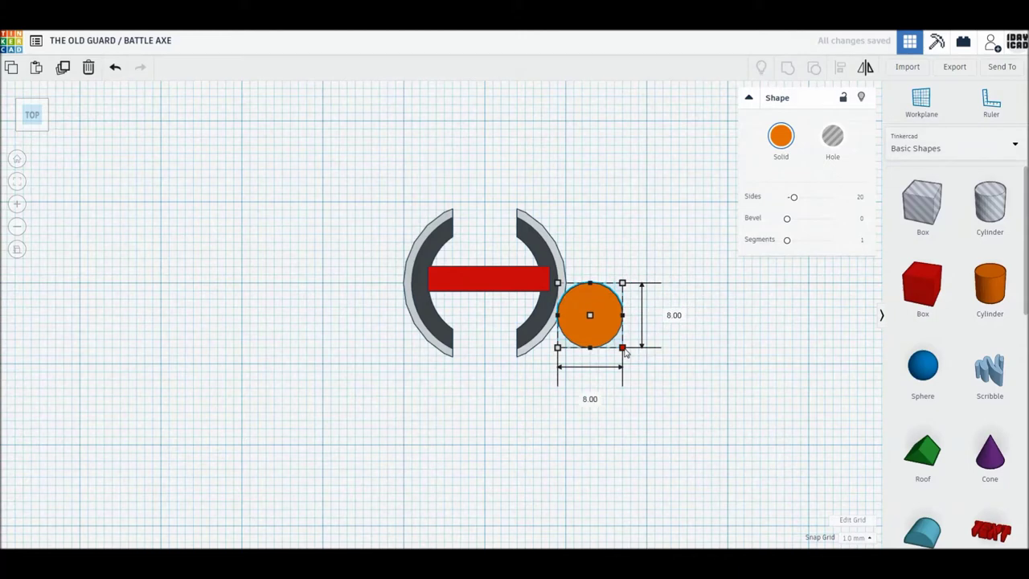
{"action": "left_click_drag", "start_coordinate": [845, 201], "coordinate": [879, 197]}
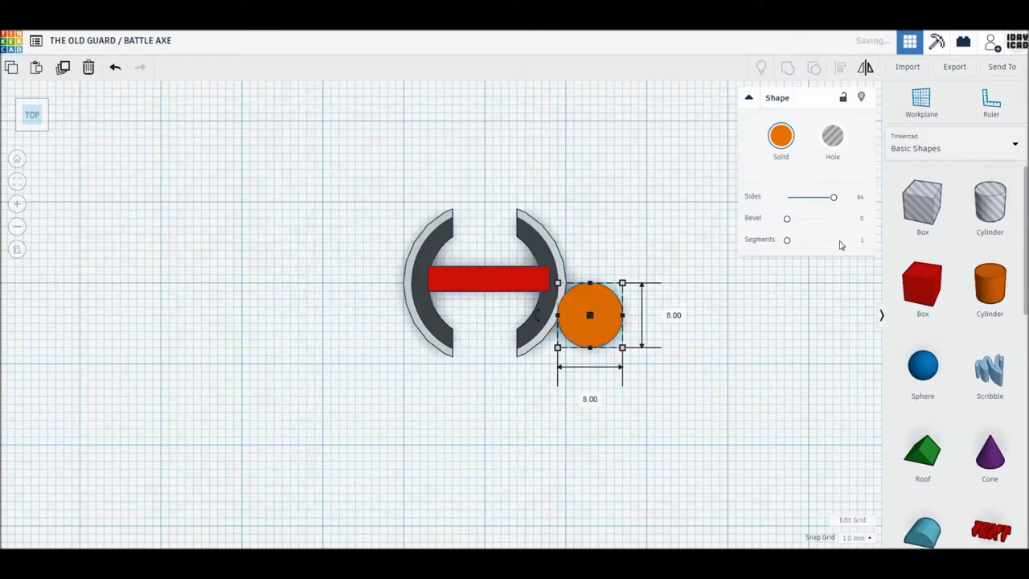
Add a smooth 64-sided 4 × 4 mm hole cylinder and select all the head parts.
{"action": "left_click_drag", "start_coordinate": [988, 212], "coordinate": [721, 383]}
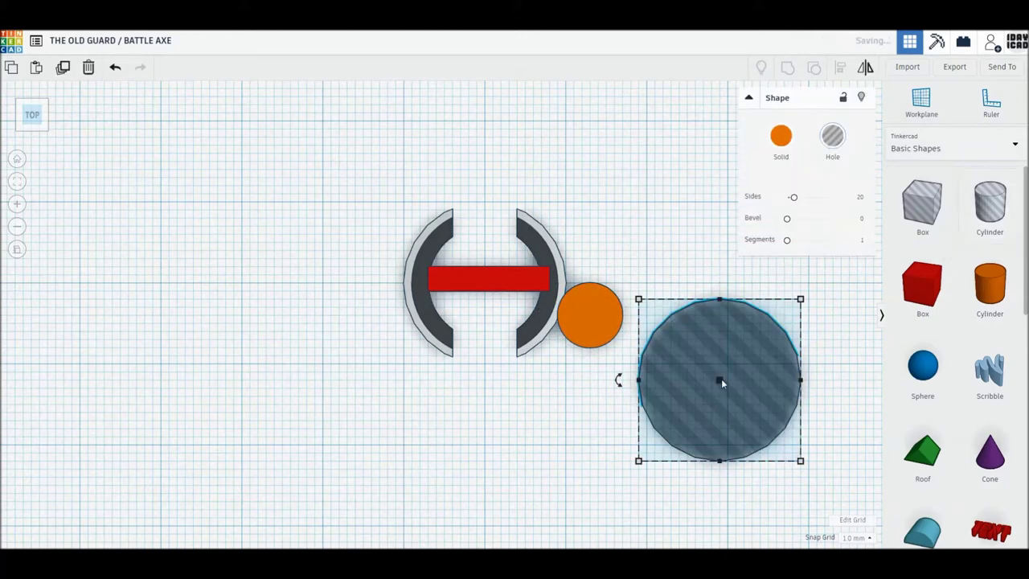
{"action": "left_click_drag", "start_coordinate": [800, 461], "coordinate": [672, 332]}
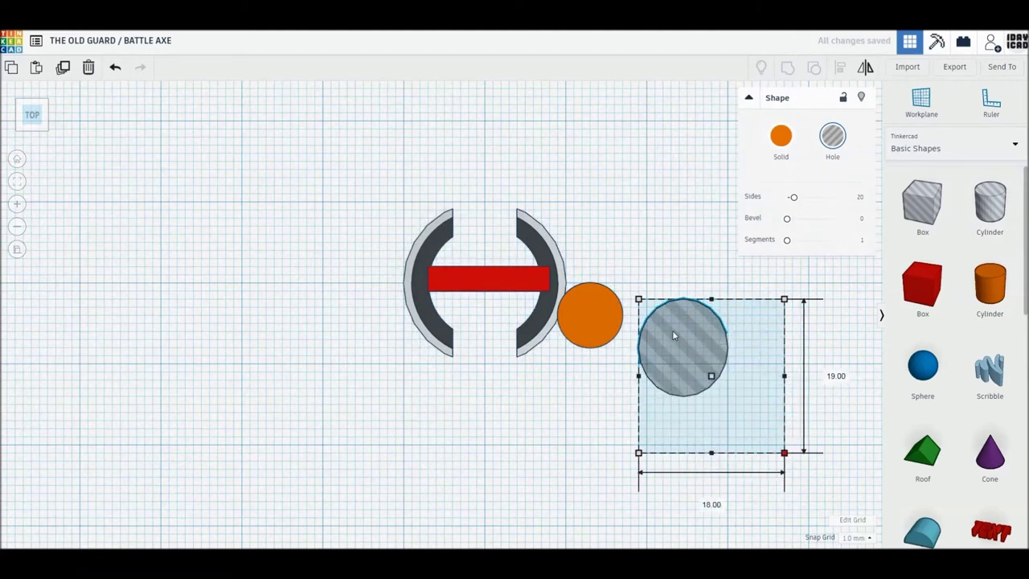
{"action": "left_click_drag", "start_coordinate": [793, 197], "coordinate": [880, 199]}
{"action": "left_click_drag", "start_coordinate": [769, 441], "coordinate": [405, 213]}
Centre-align the four head parts and flatten the red bar's height.
{"action": "key", "text": "l"}
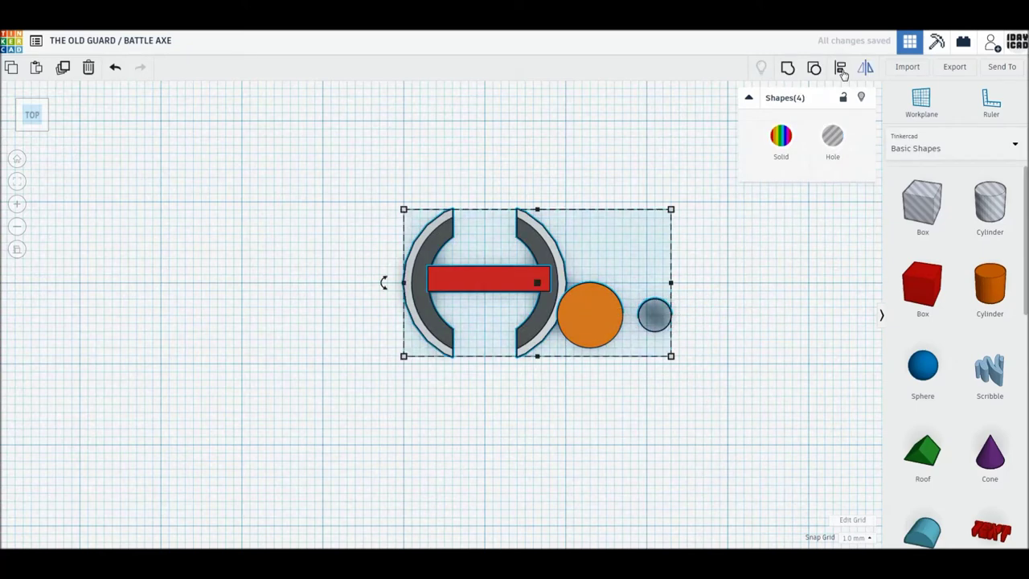
{"action": "left_click", "coordinate": [538, 196]}
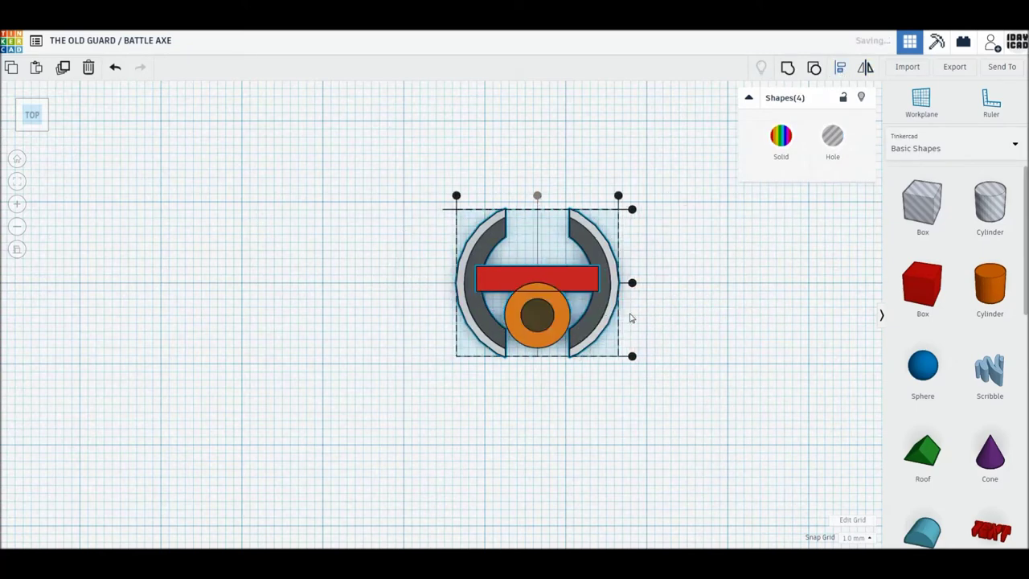
{"action": "left_click", "coordinate": [632, 283]}
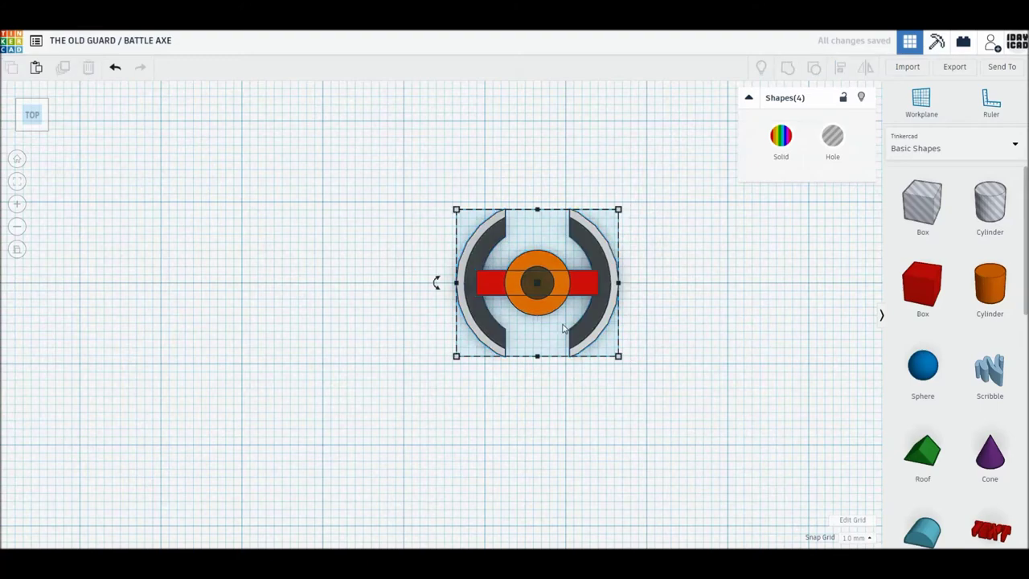
{"action": "left_click", "coordinate": [439, 282]}
{"action": "left_click", "coordinate": [563, 286]}
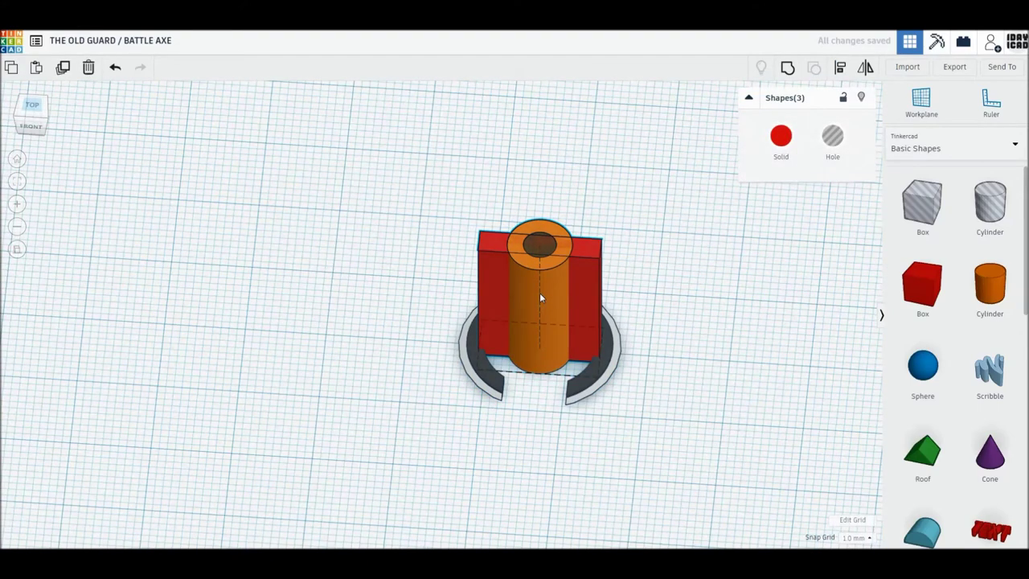
{"action": "left_click", "coordinate": [591, 295]}
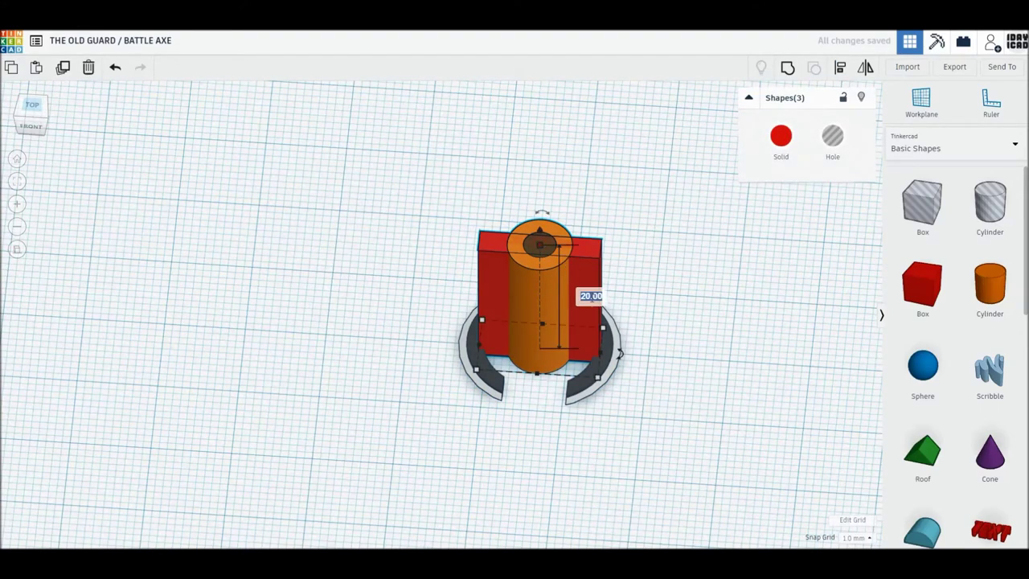
{"action": "key", "text": "Return"}
{"action": "left_click", "coordinate": [712, 343]}
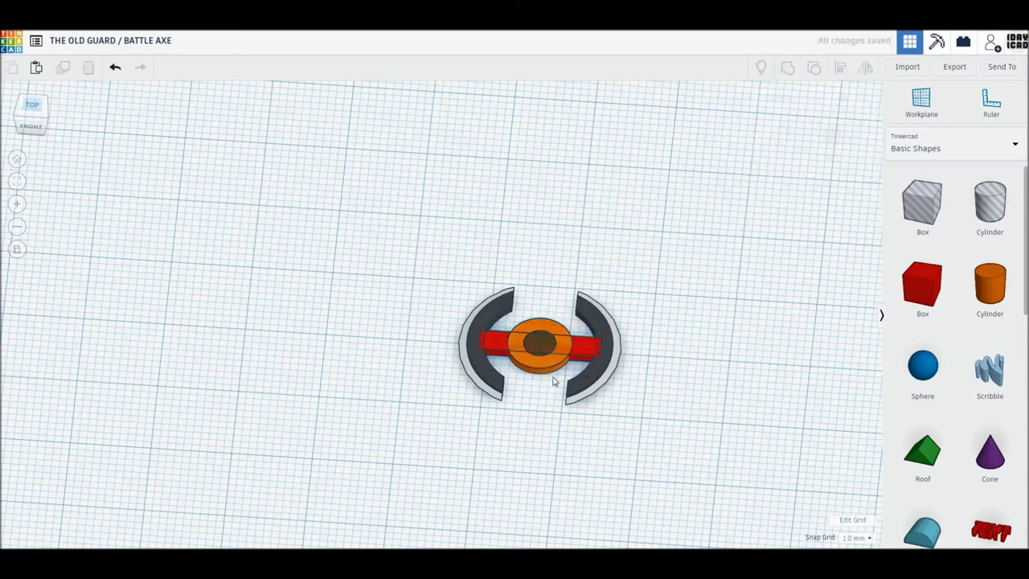
Colour the orange cylinder and the red bar dark grey.
{"action": "left_click", "coordinate": [553, 370]}
{"action": "left_click", "coordinate": [781, 136]}
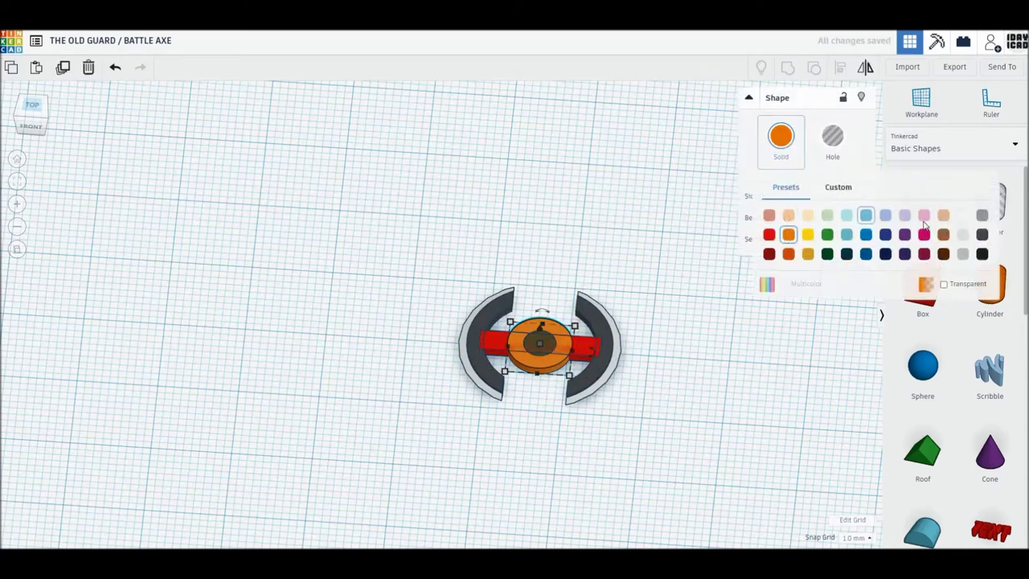
{"action": "left_click", "coordinate": [981, 233]}
{"action": "left_click", "coordinate": [595, 354]}
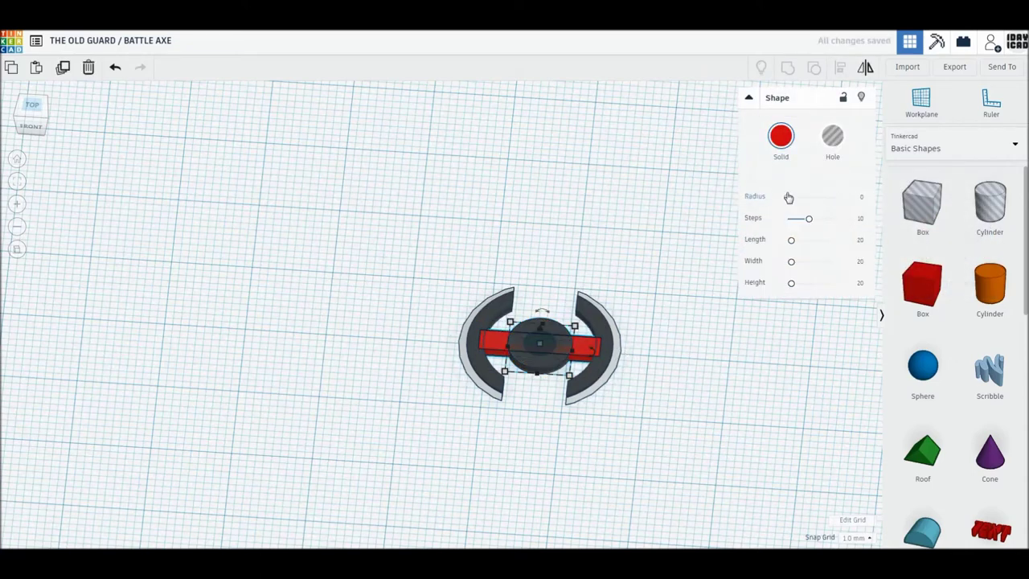
{"action": "left_click", "coordinate": [781, 135]}
{"action": "left_click", "coordinate": [980, 234]}
{"action": "left_click", "coordinate": [718, 395]}
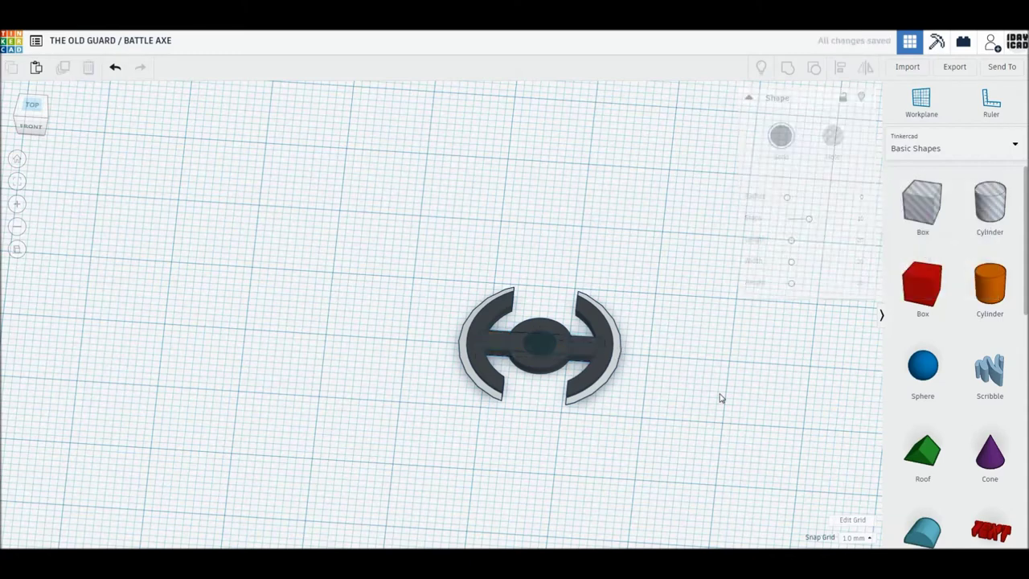
Group the arcs, bar and cylinders into one axe head and nudge it right.
{"action": "left_click_drag", "start_coordinate": [621, 355], "coordinate": [432, 245]}
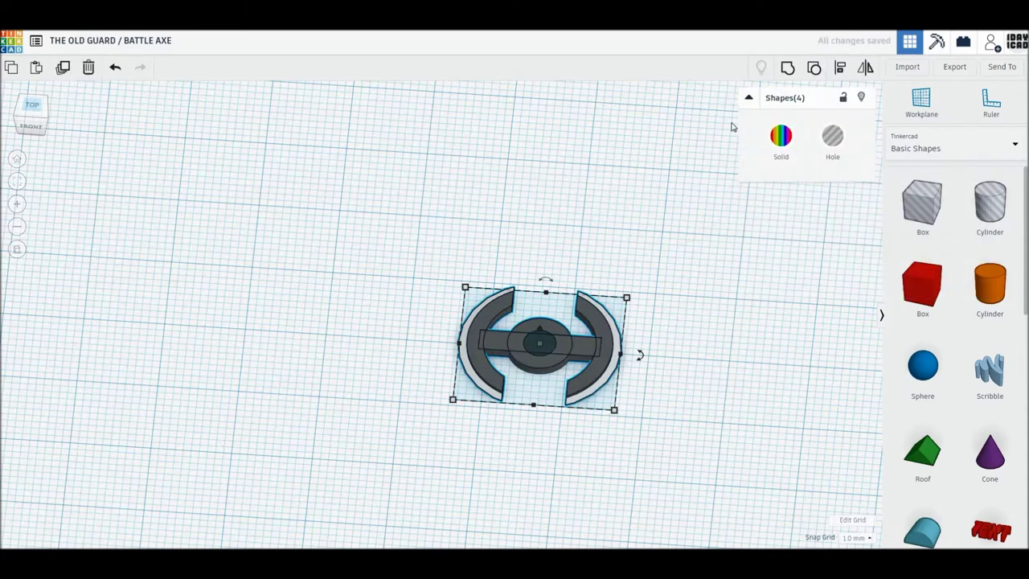
{"action": "left_click", "coordinate": [788, 69]}
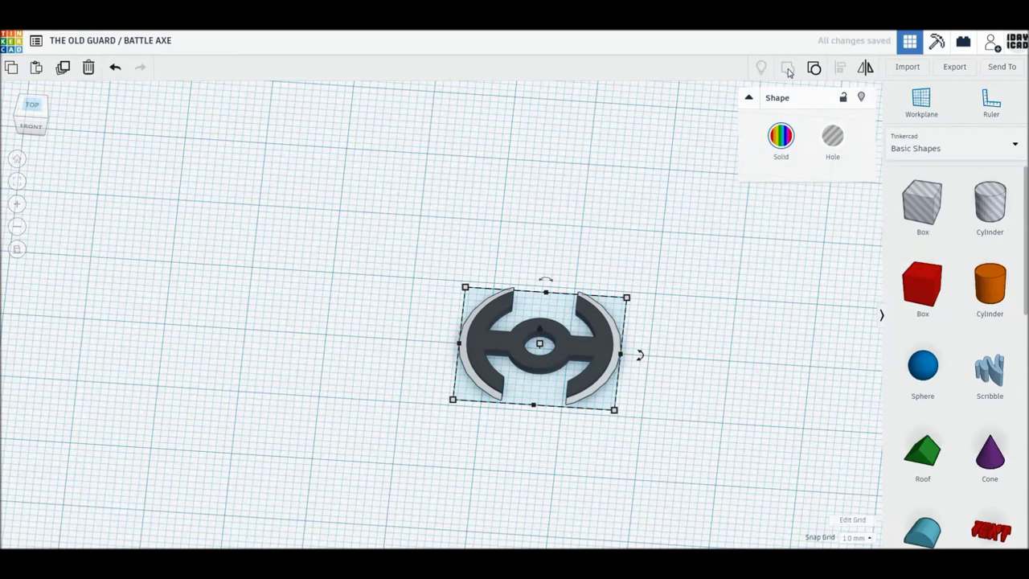
{"action": "left_click", "coordinate": [32, 105]}
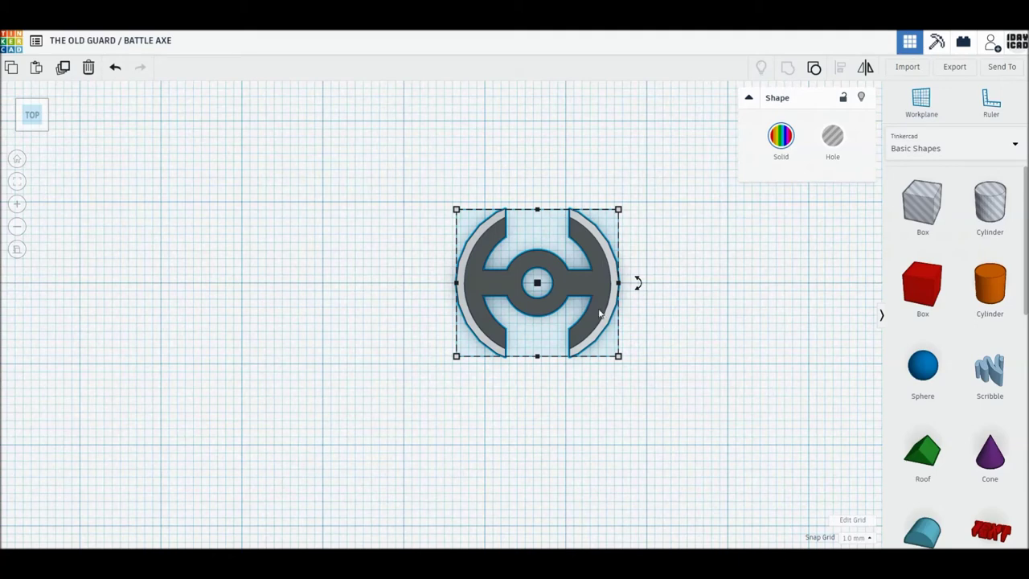
{"action": "key", "text": "Right"}
{"action": "key", "text": "Right"}
{"action": "key", "text": "Right"}
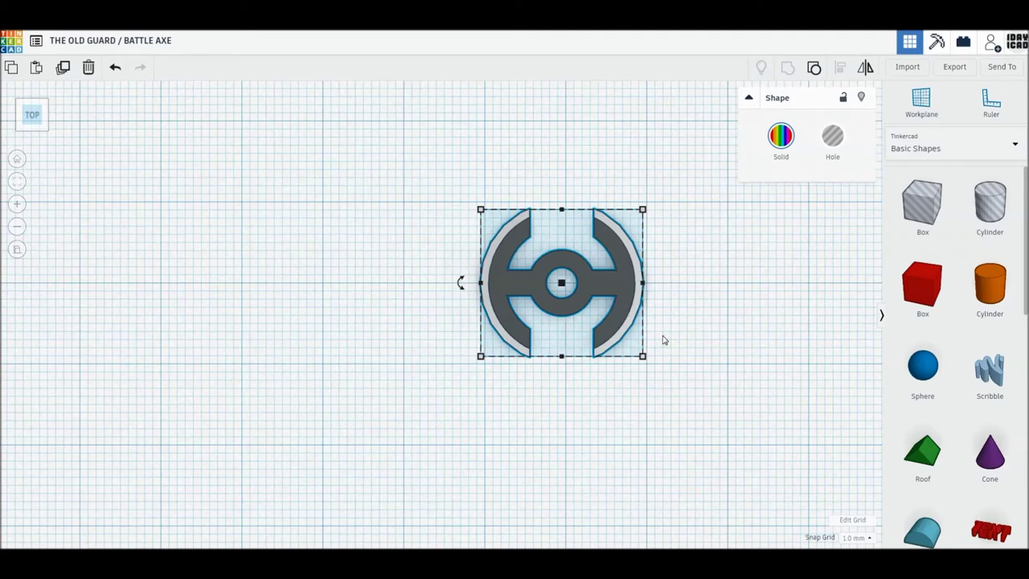
{"action": "left_click_drag", "start_coordinate": [634, 303], "coordinate": [634, 277]}
{"action": "left_click_drag", "start_coordinate": [606, 225], "coordinate": [607, 227]}
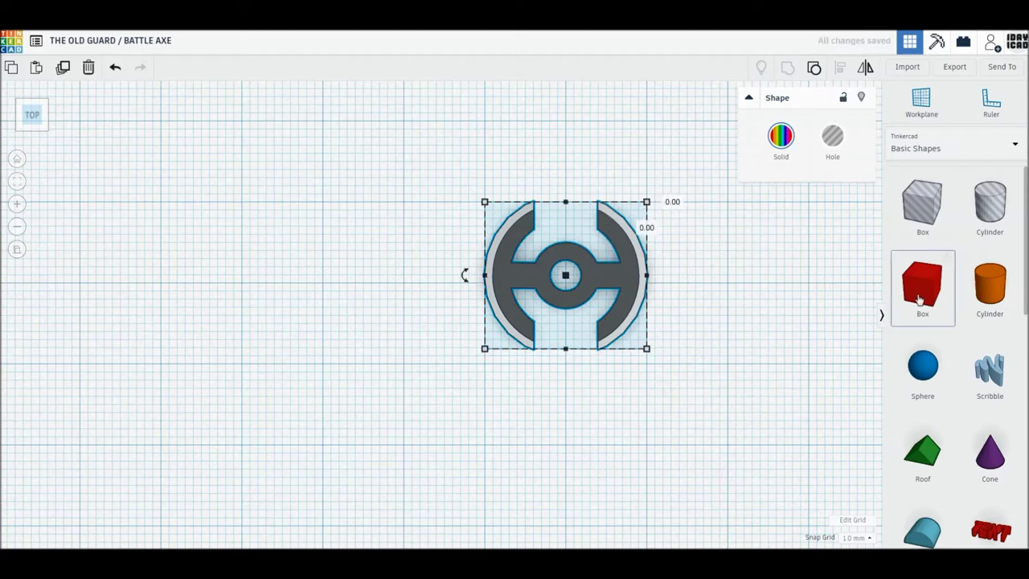
{"action": "left_click_drag", "start_coordinate": [921, 295], "coordinate": [642, 380]}
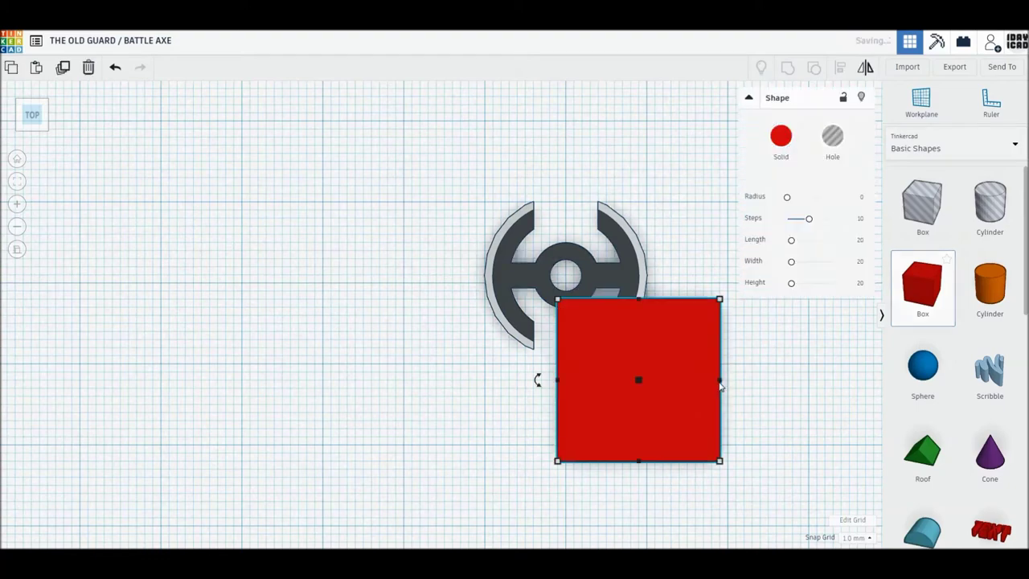
Resize the new box into a 3 mm wide, 53 mm long handle bar.
{"action": "left_click_drag", "start_coordinate": [720, 381], "coordinate": [615, 383]}
{"action": "left_click_drag", "start_coordinate": [588, 381], "coordinate": [583, 384]}
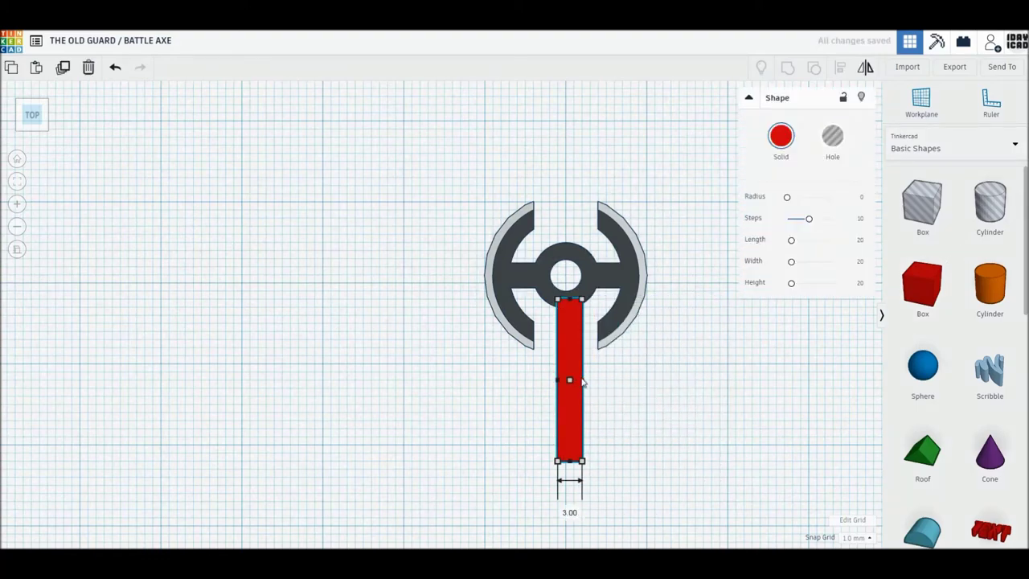
{"action": "scroll", "coordinate": [563, 382], "scroll_direction": "down", "scroll_amount": 2}
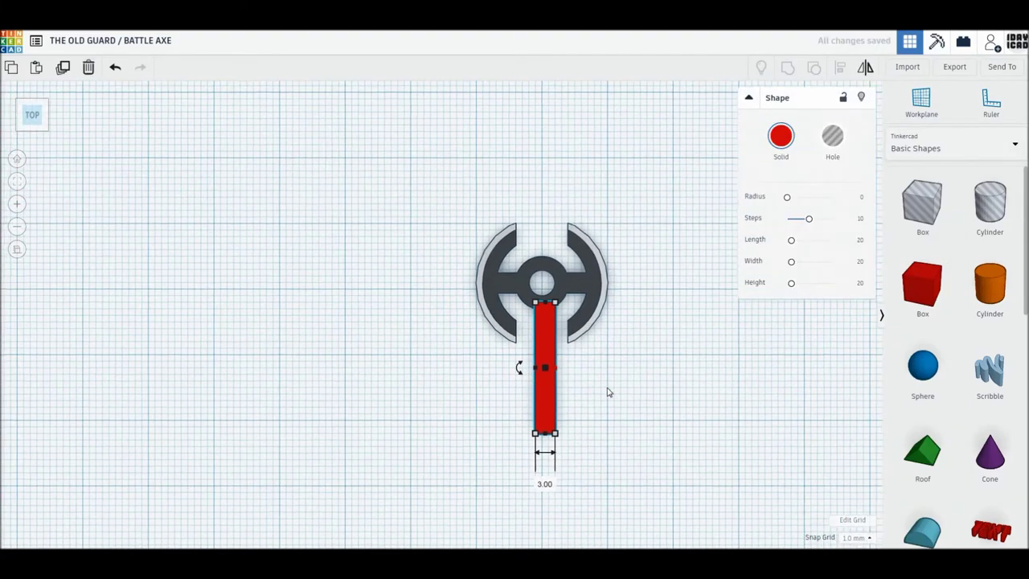
{"action": "mouse_move", "coordinate": [718, 391]}
{"action": "middle_mouse_down"}
{"action": "mouse_move", "coordinate": [683, 334]}
{"action": "mouse_move", "coordinate": [683, 314]}
{"action": "middle_mouse_up"}
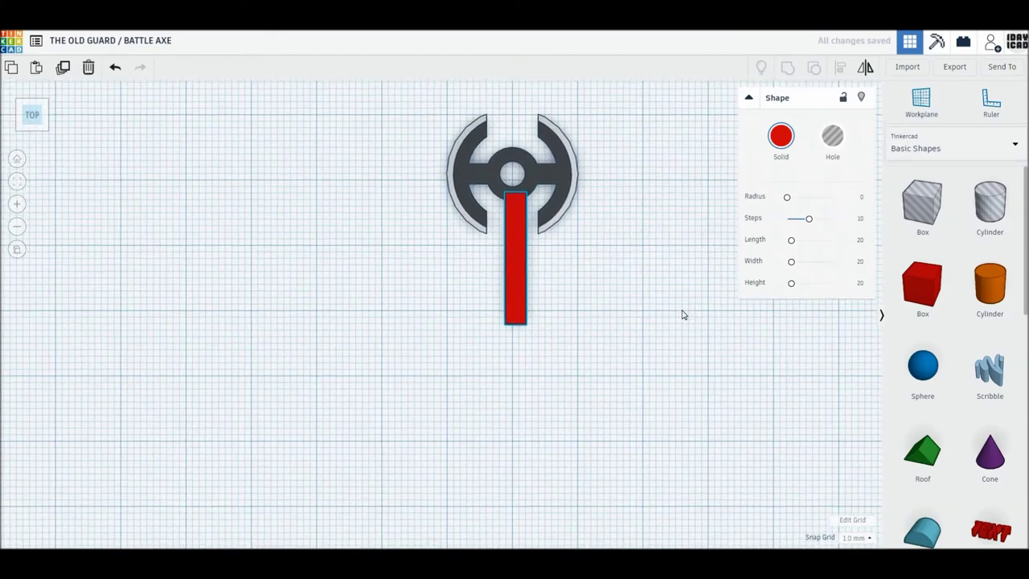
{"action": "left_click_drag", "start_coordinate": [525, 323], "coordinate": [521, 508]}
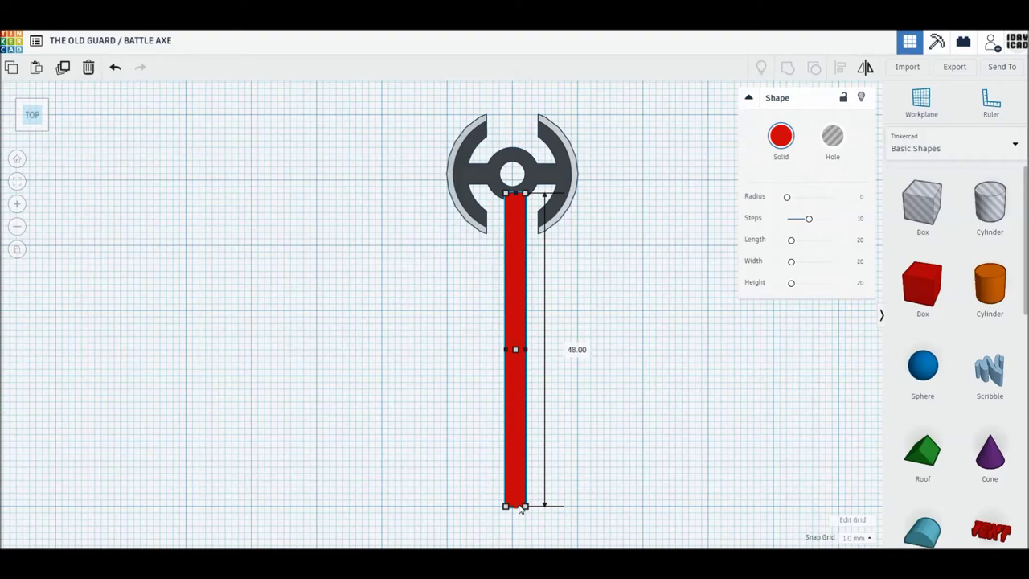
{"action": "scroll", "coordinate": [593, 466], "scroll_direction": "down", "scroll_amount": 2}
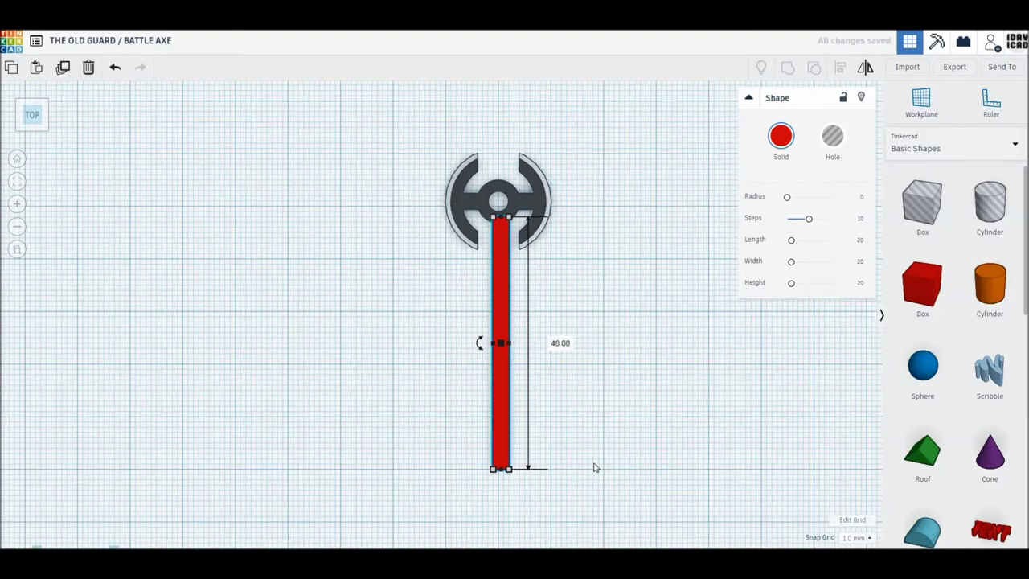
{"action": "left_click", "coordinate": [505, 447]}
{"action": "left_click_drag", "start_coordinate": [513, 450], "coordinate": [513, 481]}
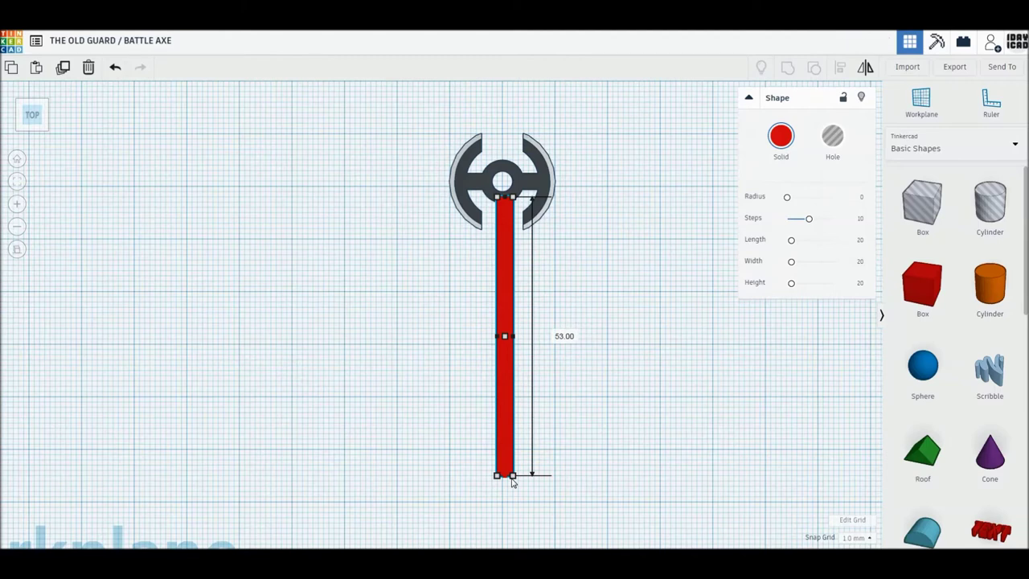
Colour the handle bar dark grey.
{"action": "left_click", "coordinate": [579, 258]}
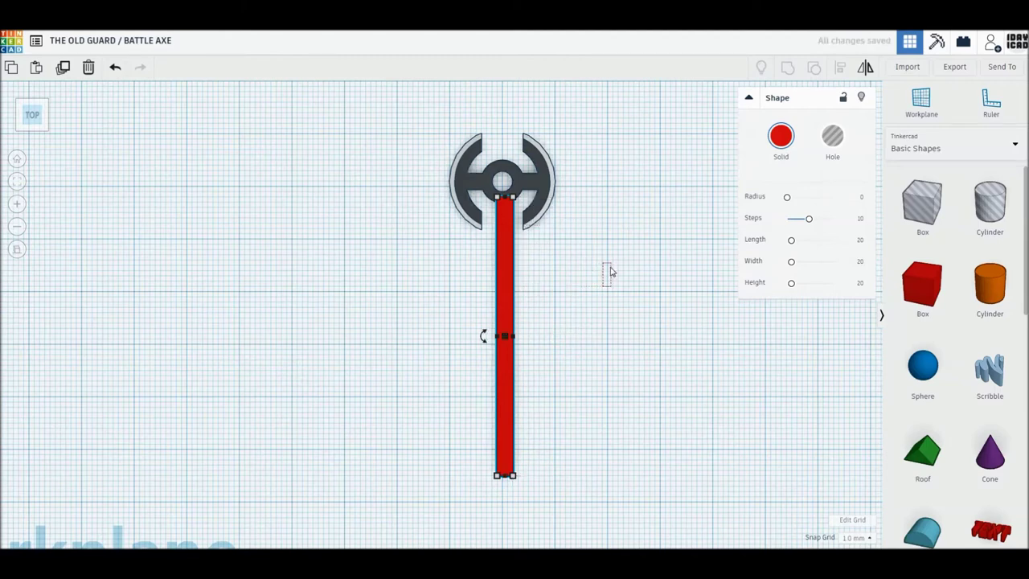
{"action": "left_click", "coordinate": [505, 337]}
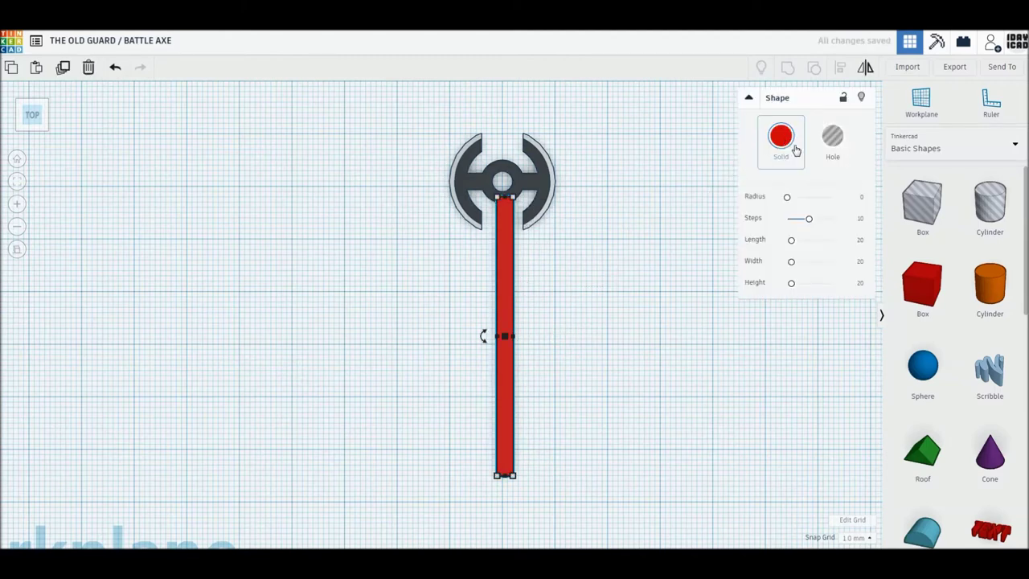
{"action": "left_click", "coordinate": [781, 139]}
{"action": "left_click", "coordinate": [982, 234]}
{"action": "left_click_drag", "start_coordinate": [416, 158], "coordinate": [567, 268]}
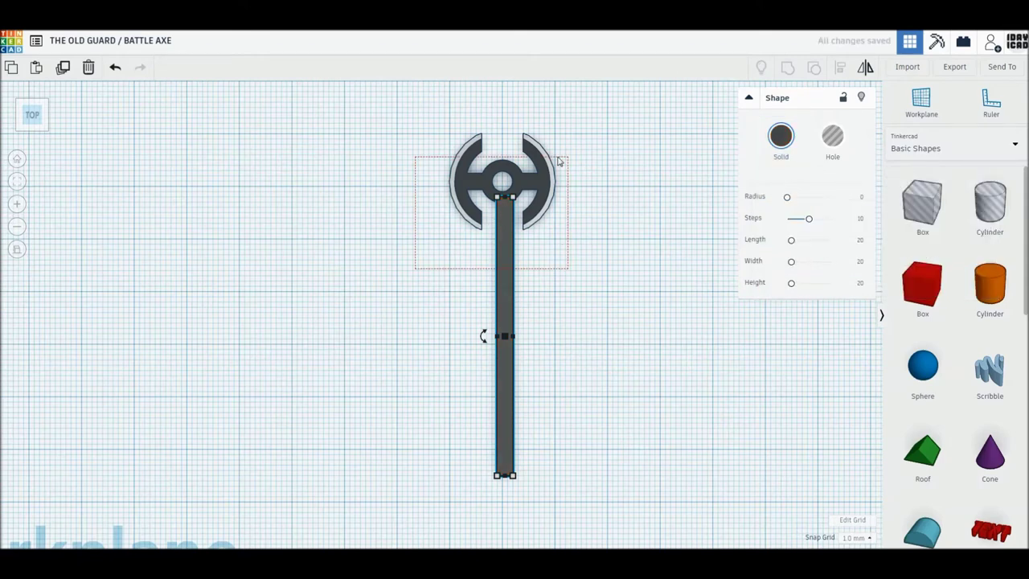
Centre the handle on the axe head and set its height to 2 mm.
{"action": "left_click", "coordinate": [839, 67]}
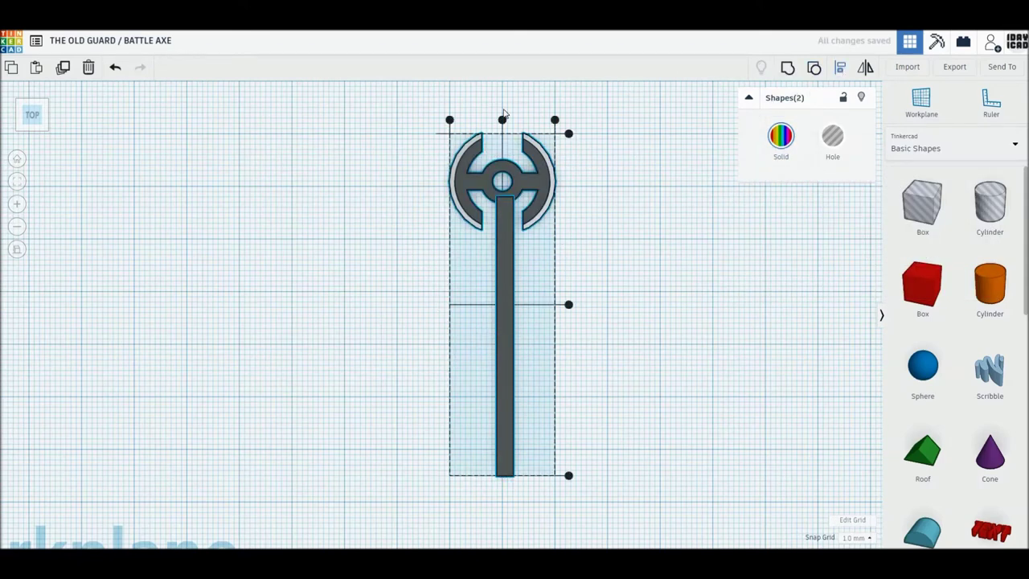
{"action": "left_click", "coordinate": [502, 120]}
{"action": "right_click_drag", "start_coordinate": [614, 363], "coordinate": [507, 295]}
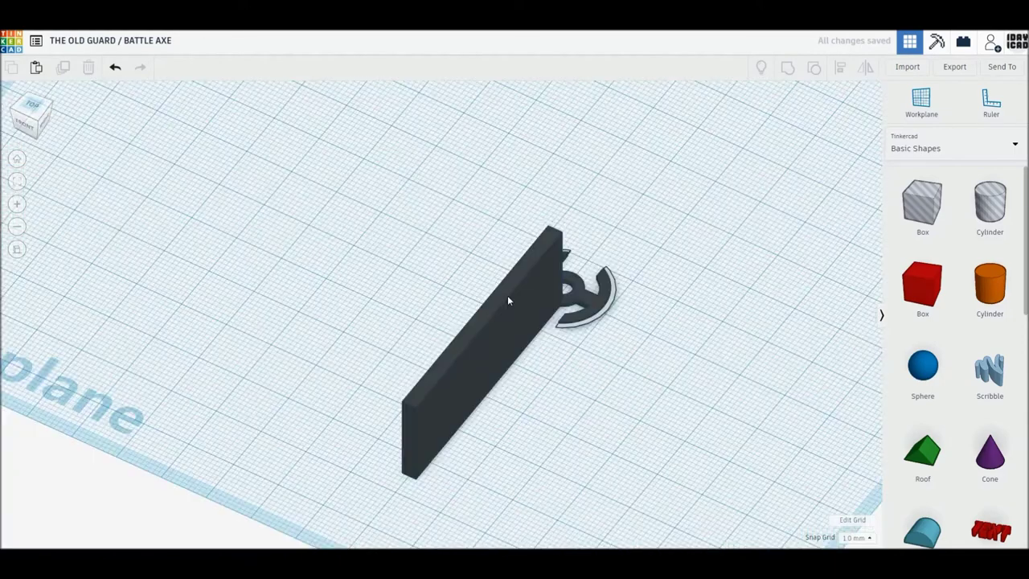
{"action": "left_click", "coordinate": [503, 299]}
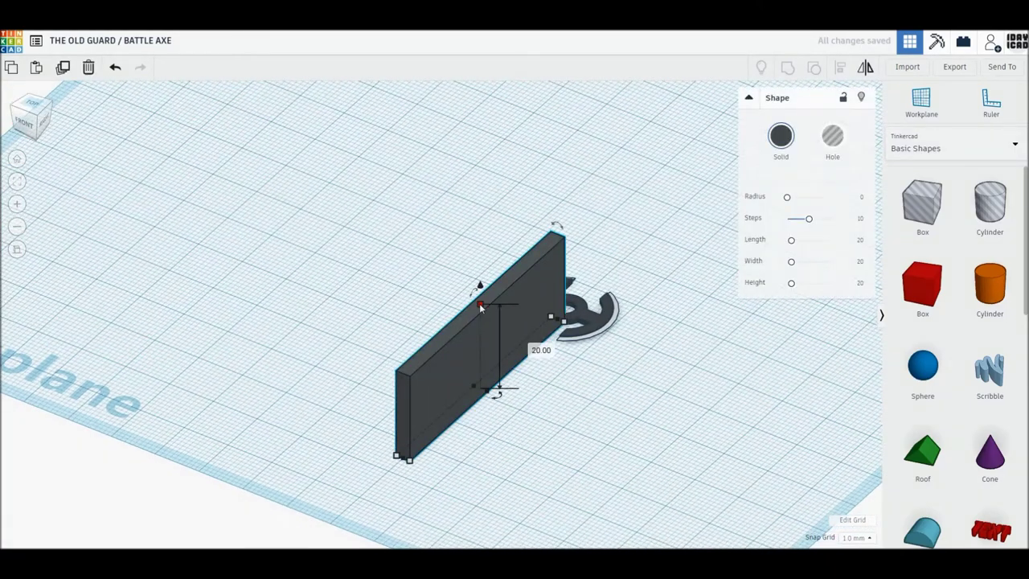
{"action": "left_click", "coordinate": [528, 349]}
{"action": "type", "text": "2"}
{"action": "key", "text": "Return"}
Group the head and handle into a single axe, shown from the top.
{"action": "left_click_drag", "start_coordinate": [672, 415], "coordinate": [522, 264]}
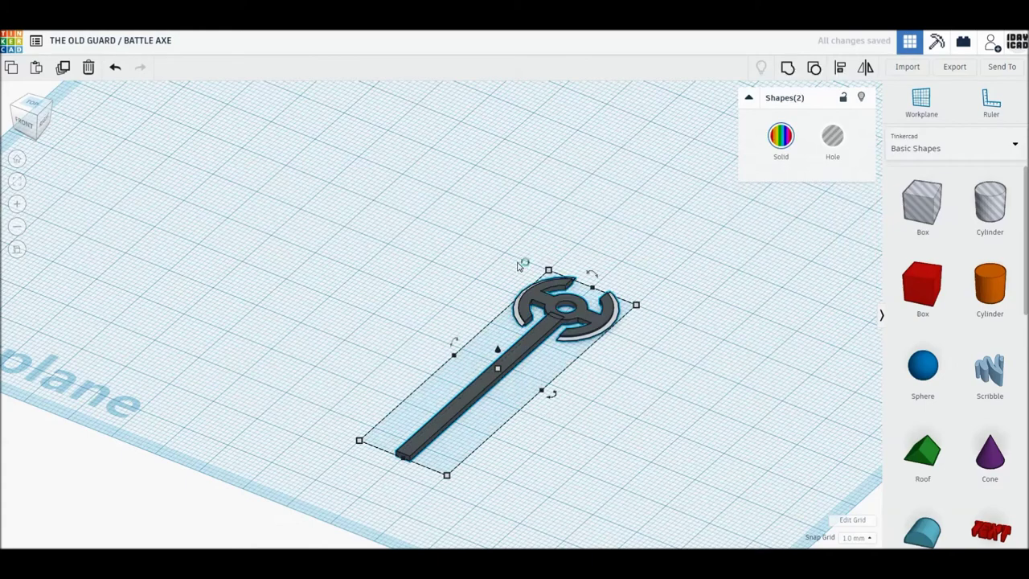
{"action": "left_click", "coordinate": [787, 69]}
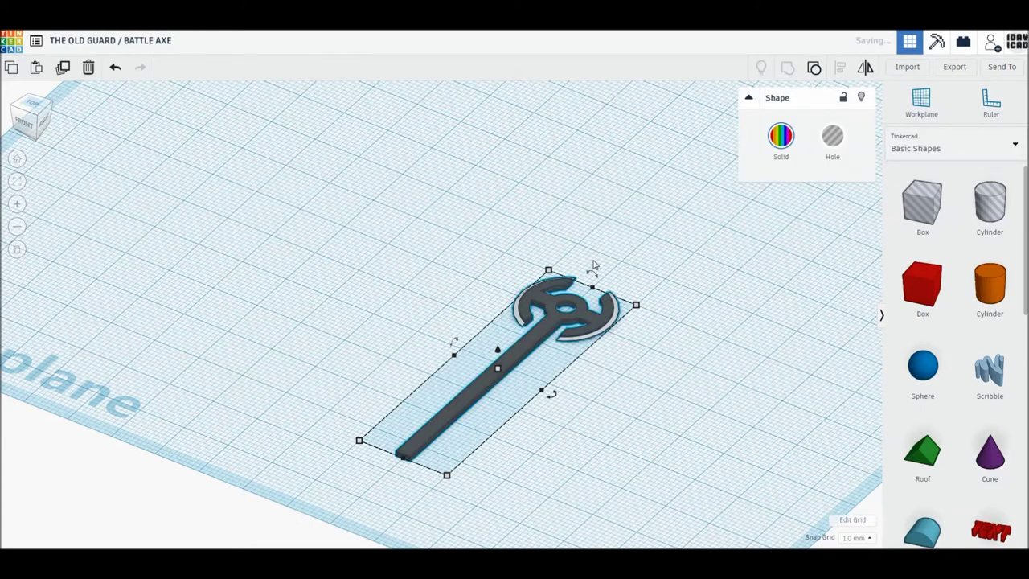
{"action": "left_click", "coordinate": [32, 105]}
{"action": "left_click", "coordinate": [313, 293]}
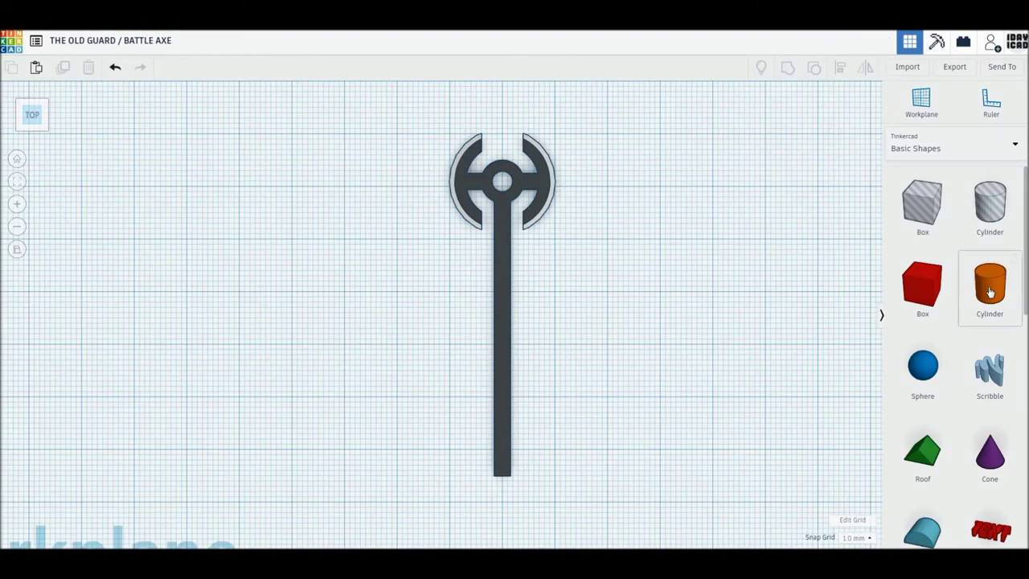
Add a black cylinder with 64 sides and smoothed edges, then tip it 90° onto its side.
{"action": "left_click_drag", "start_coordinate": [989, 283], "coordinate": [642, 345]}
{"action": "mouse_move", "coordinate": [796, 197]}
{"action": "left_mouse_down"}
{"action": "mouse_move", "coordinate": [834, 197]}
{"action": "mouse_move", "coordinate": [834, 218]}
{"action": "left_mouse_up"}
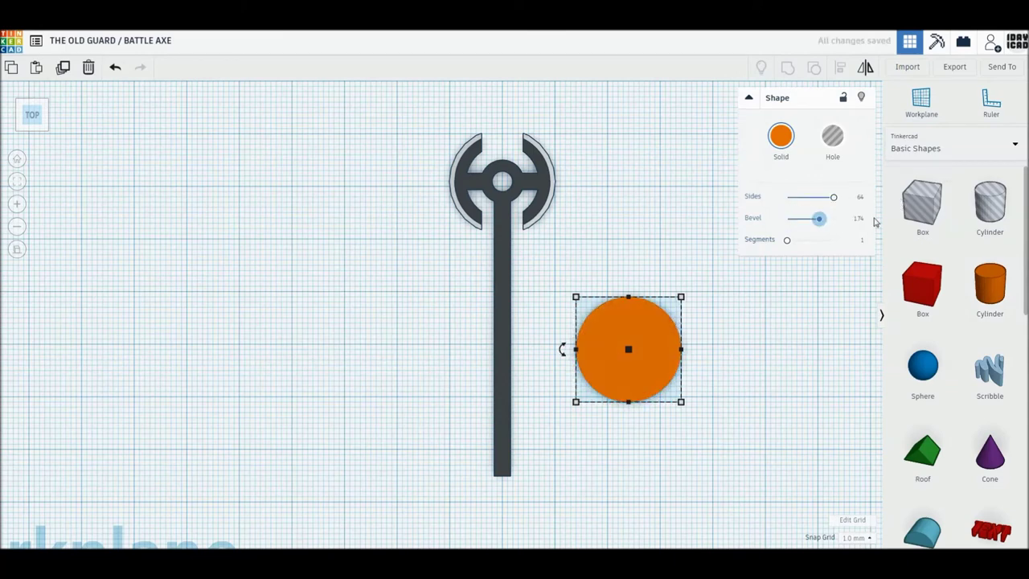
{"action": "left_click_drag", "start_coordinate": [788, 243], "coordinate": [834, 239]}
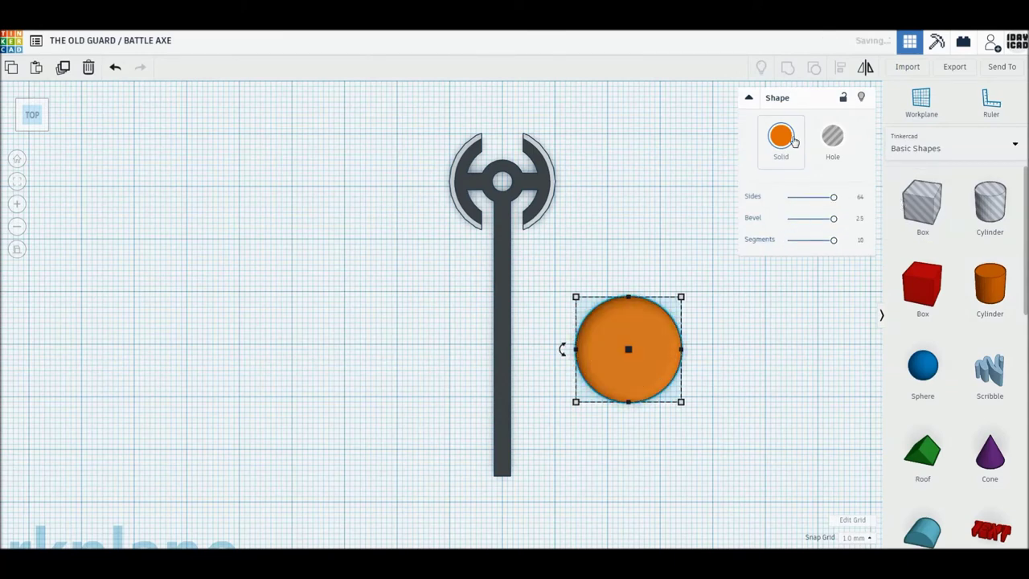
{"action": "left_click", "coordinate": [781, 137]}
{"action": "left_click", "coordinate": [982, 255]}
{"action": "right_click_drag", "start_coordinate": [780, 427], "coordinate": [650, 287]}
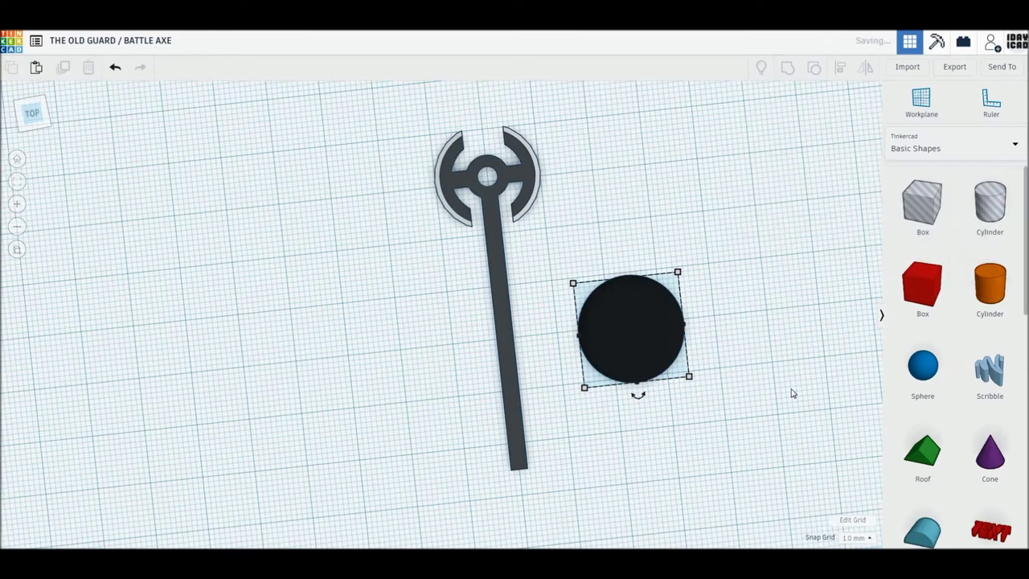
{"action": "left_click", "coordinate": [659, 262]}
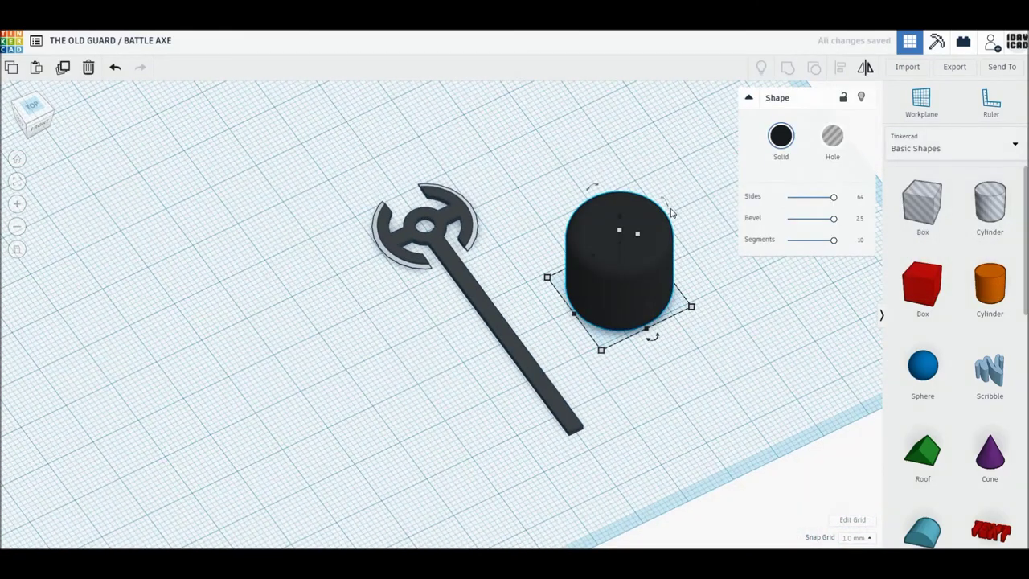
{"action": "left_click_drag", "start_coordinate": [664, 201], "coordinate": [657, 265]}
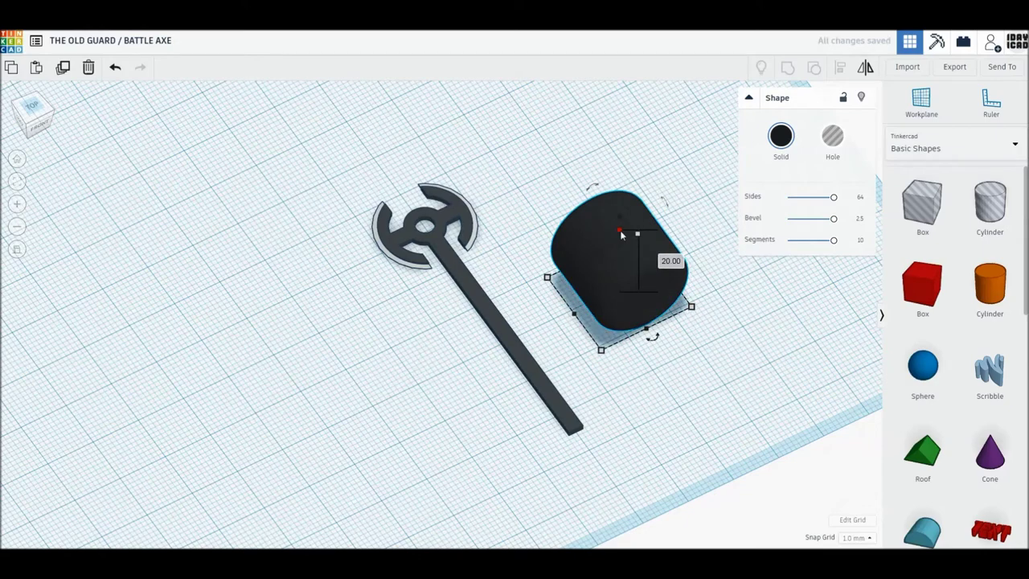
Resize the black block to 2 mm high, 4 mm wide and 8 mm long.
{"action": "left_click", "coordinate": [673, 266]}
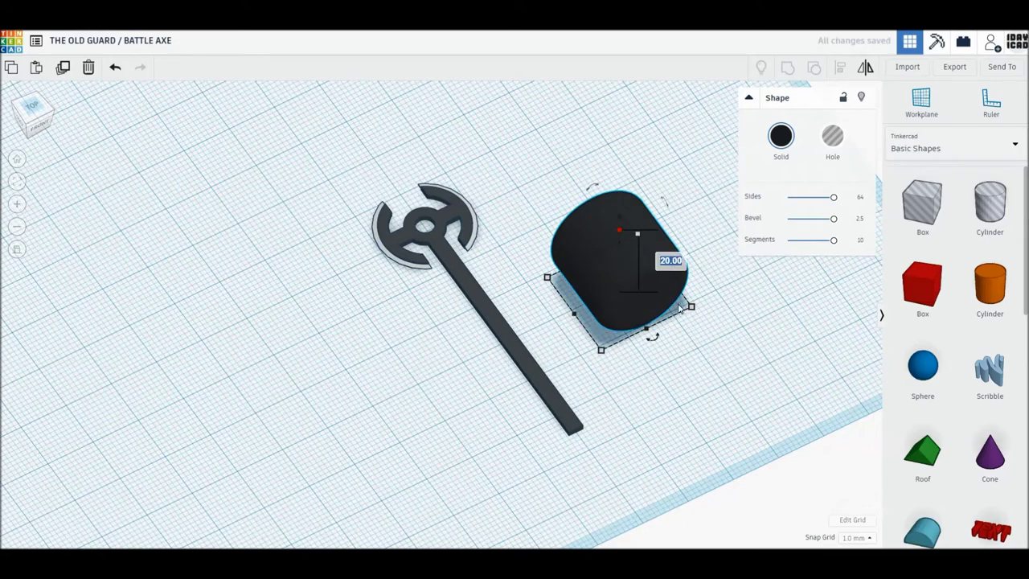
{"action": "type", "text": "2"}
{"action": "key", "text": "Return"}
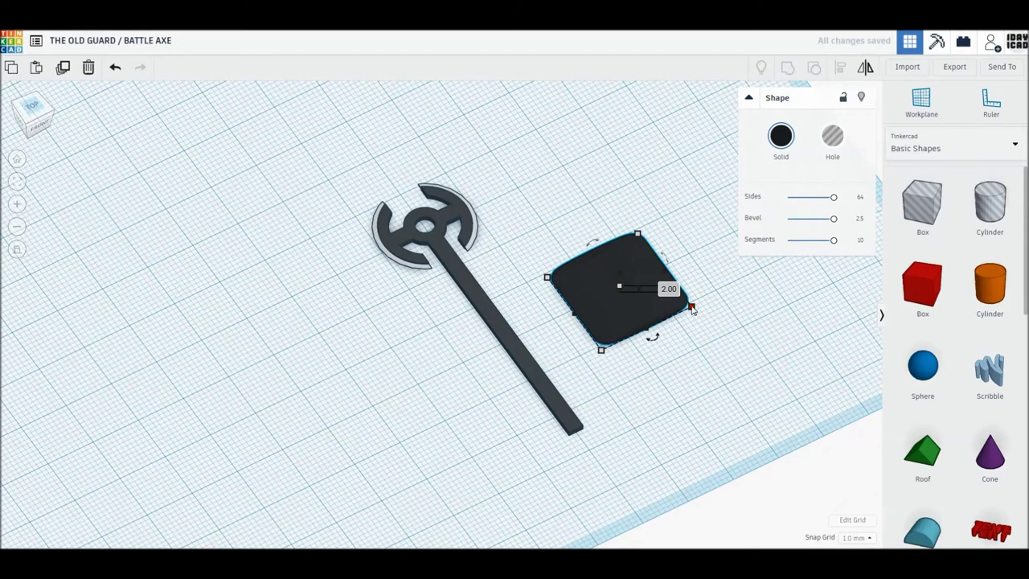
{"action": "left_click", "coordinate": [685, 366]}
{"action": "type", "text": "4"}
{"action": "key", "text": "Return"}
{"action": "key", "text": "Tab"}
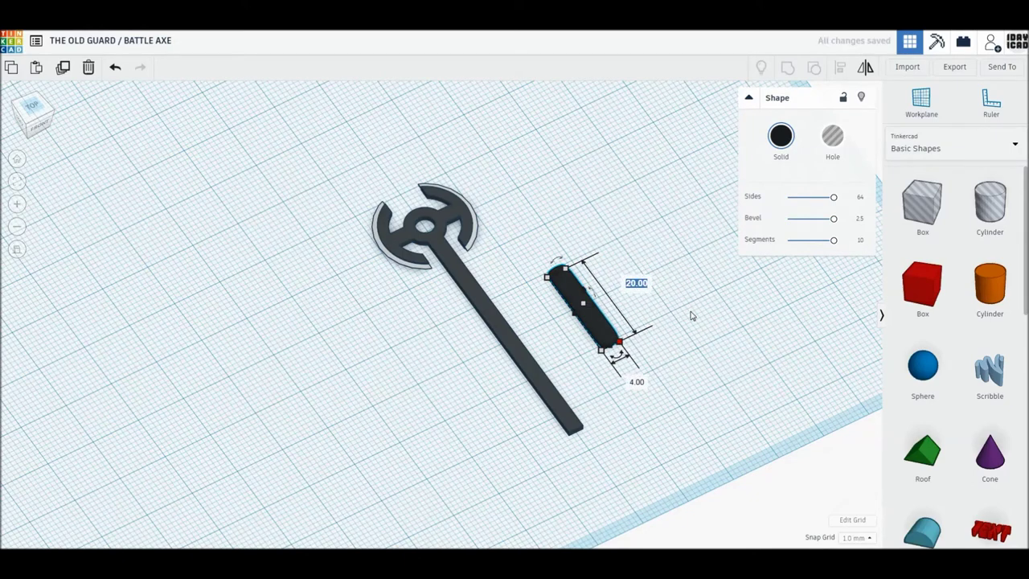
{"action": "type", "text": "8"}
{"action": "key", "text": "Return"}
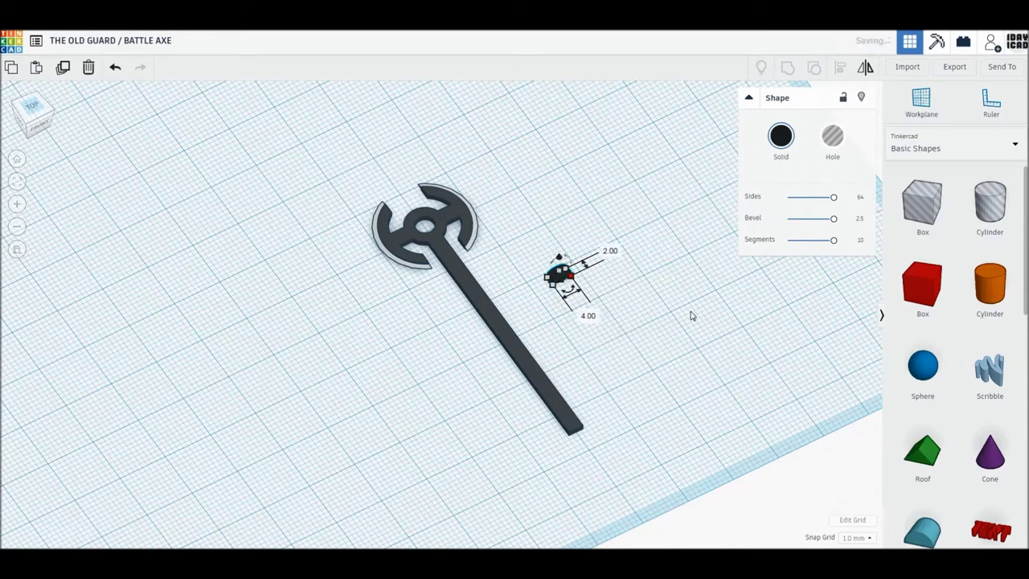
{"action": "left_click", "coordinate": [219, 314]}
{"action": "left_click", "coordinate": [32, 107]}
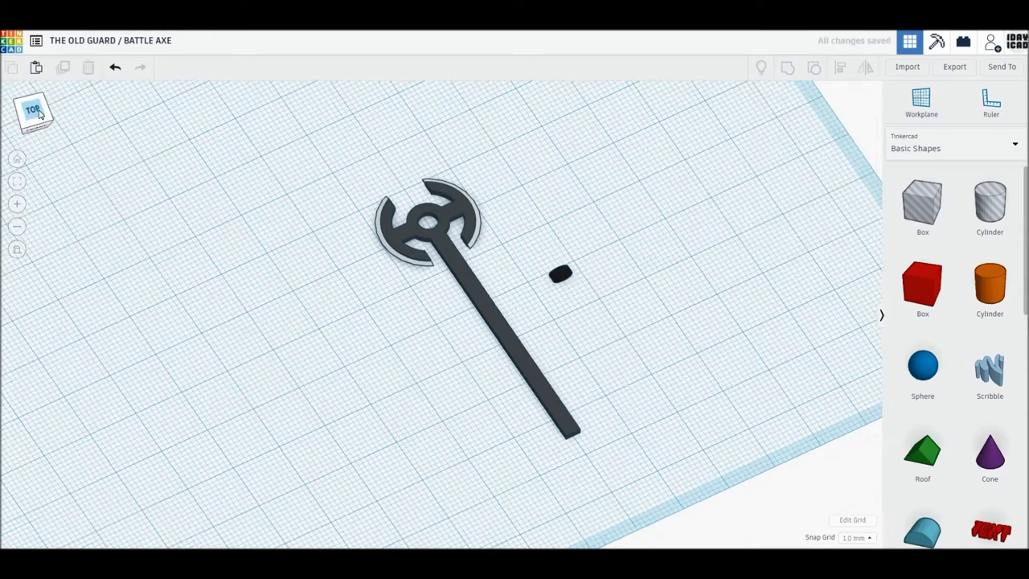
Move the black block onto the handle and centre it across the handle with Align.
{"action": "mouse_move", "coordinate": [635, 360]}
{"action": "left_mouse_down"}
{"action": "mouse_move", "coordinate": [390, 176]}
{"action": "mouse_move", "coordinate": [554, 353]}
{"action": "left_mouse_up"}
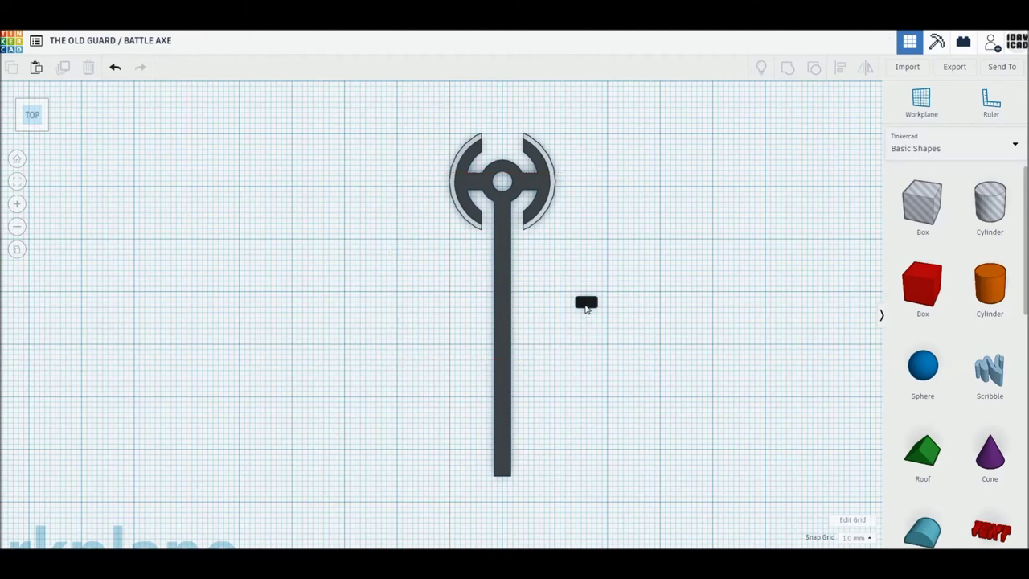
{"action": "left_click_drag", "start_coordinate": [586, 309], "coordinate": [545, 291]}
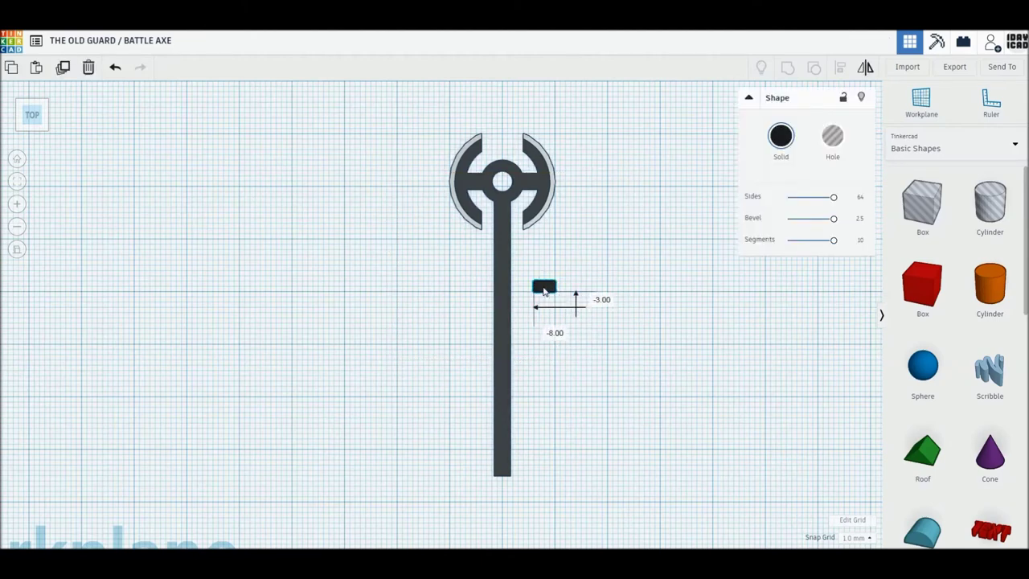
{"action": "left_click_drag", "start_coordinate": [634, 352], "coordinate": [418, 176]}
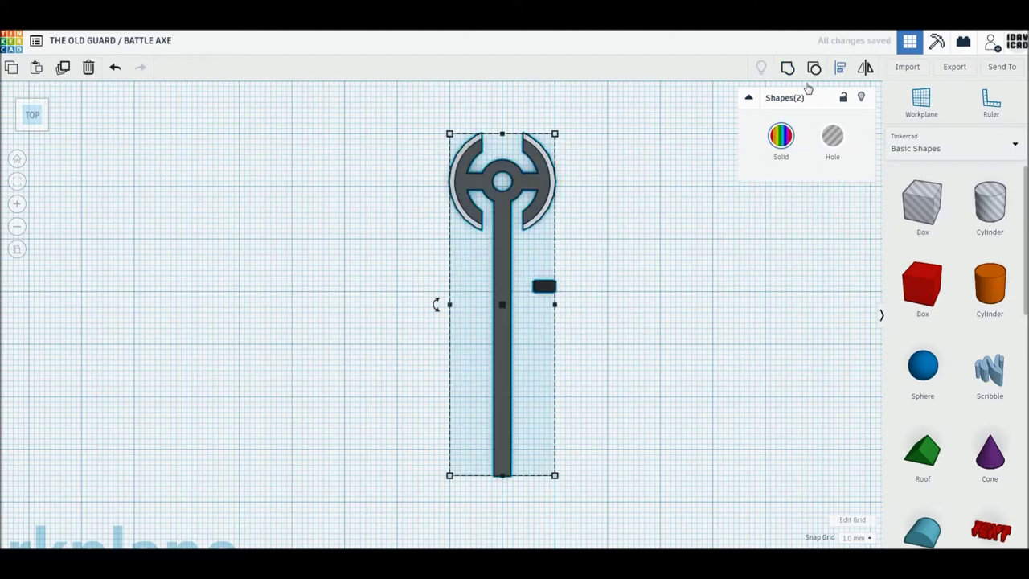
{"action": "left_click", "coordinate": [840, 67]}
{"action": "left_click", "coordinate": [502, 120]}
{"action": "left_click", "coordinate": [677, 215]}
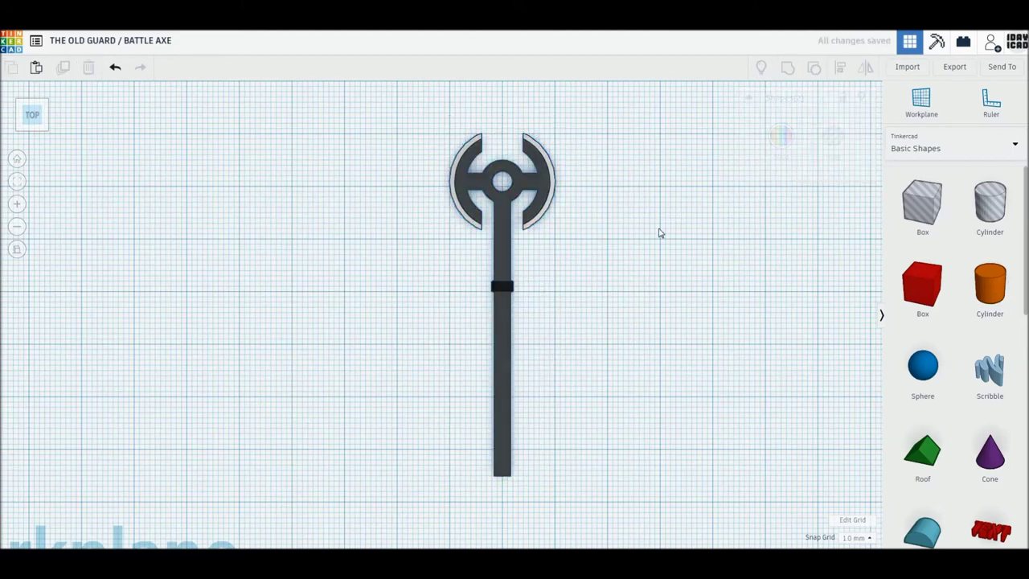
Align the block's height with the handle in an oblique view using Align (L).
{"action": "key", "text": "ctrl+a"}
{"action": "mouse_move", "coordinate": [724, 220]}
{"action": "right_mouse_down"}
{"action": "mouse_move", "coordinate": [650, 373]}
{"action": "mouse_move", "coordinate": [682, 318]}
{"action": "right_mouse_up"}
{"action": "key", "text": "l"}
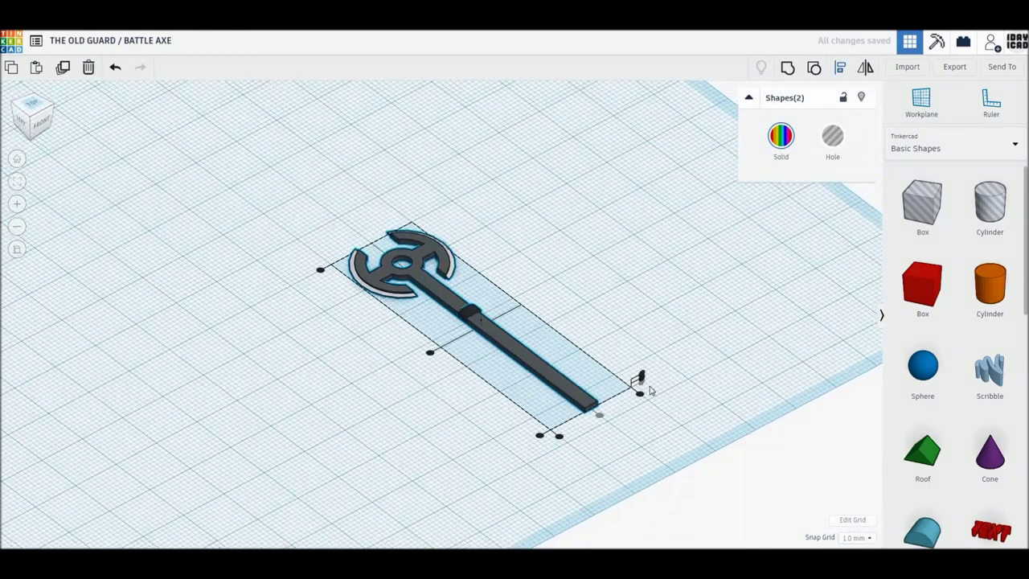
{"action": "left_click", "coordinate": [641, 380]}
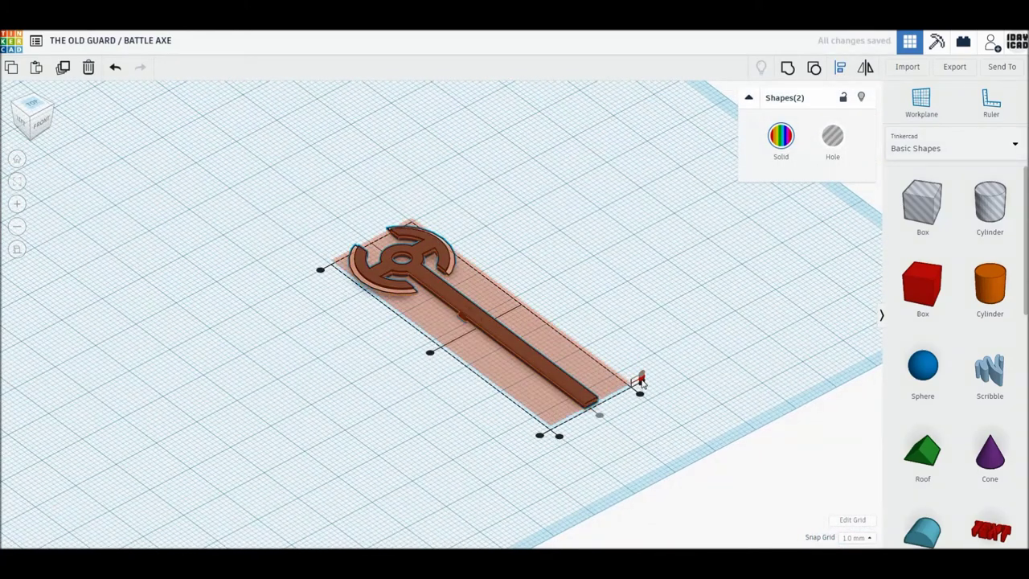
{"action": "left_click", "coordinate": [688, 362]}
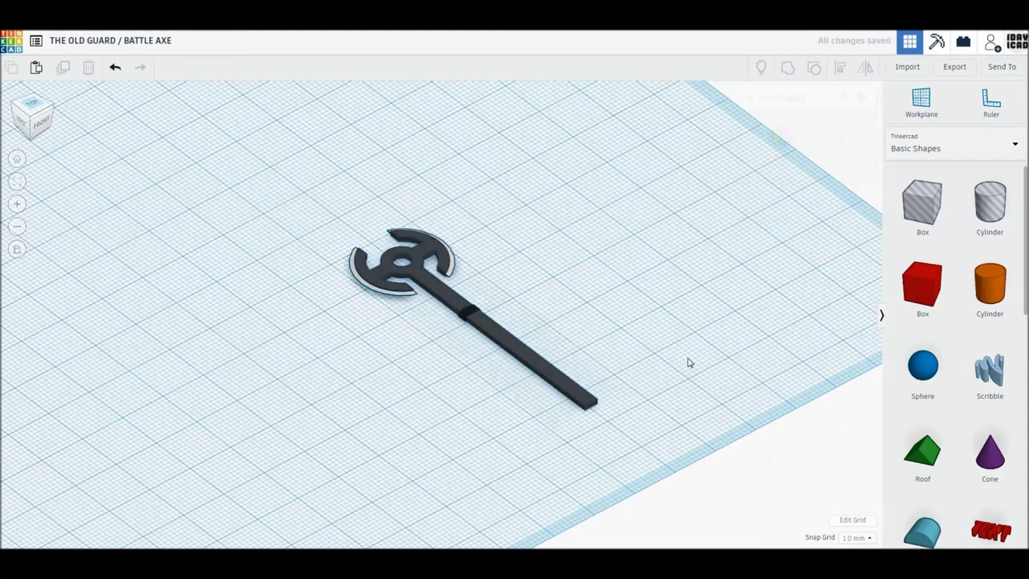
{"action": "left_click", "coordinate": [31, 104]}
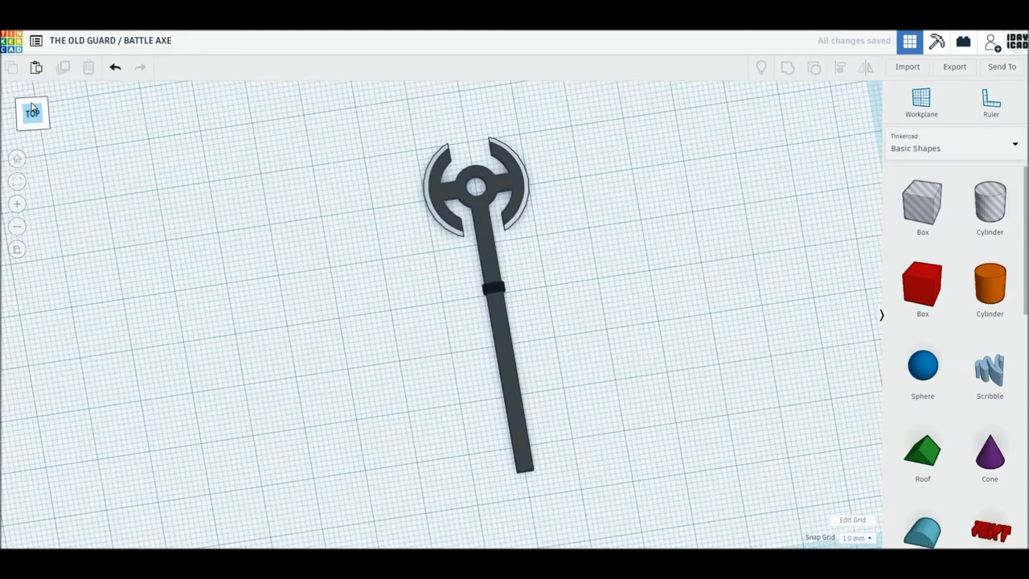
Duplicate the black block with Ctrl+D and nudge the copies down the handle.
{"action": "left_click", "coordinate": [504, 291]}
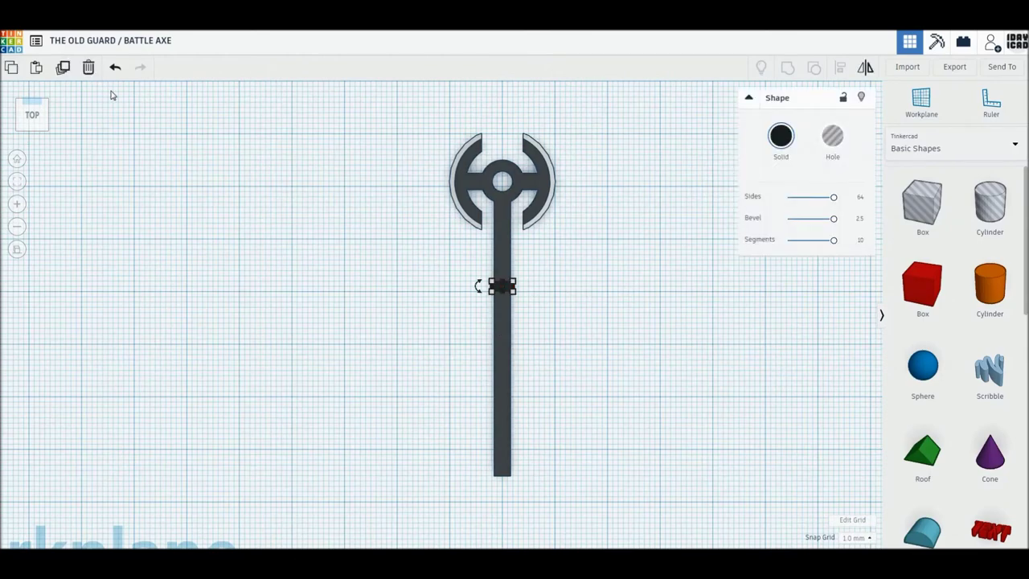
{"action": "left_click", "coordinate": [63, 68]}
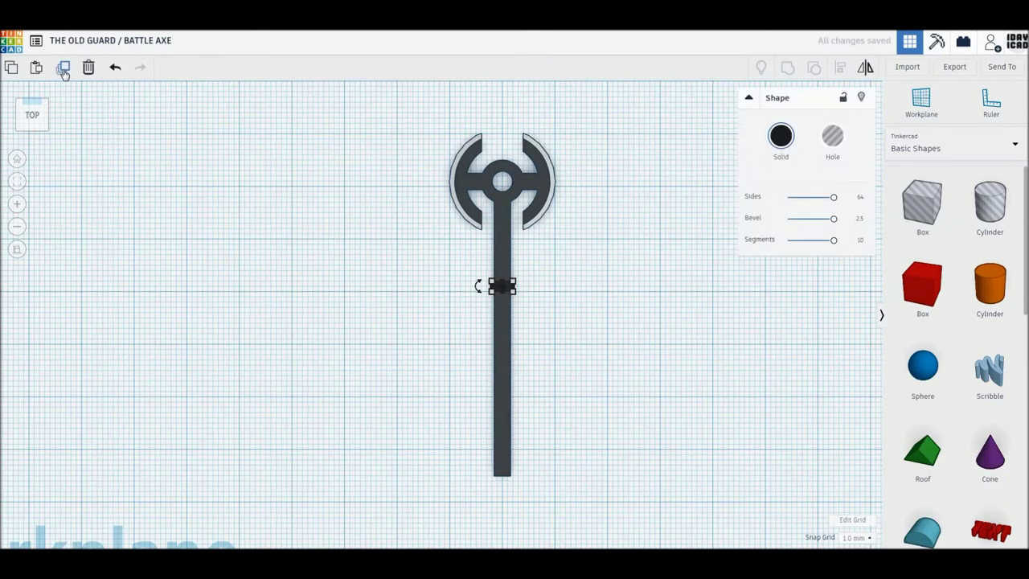
{"action": "scroll", "coordinate": [491, 404], "scroll_direction": "up", "scroll_amount": 2}
{"action": "scroll", "coordinate": [563, 394], "scroll_direction": "up", "scroll_amount": 2}
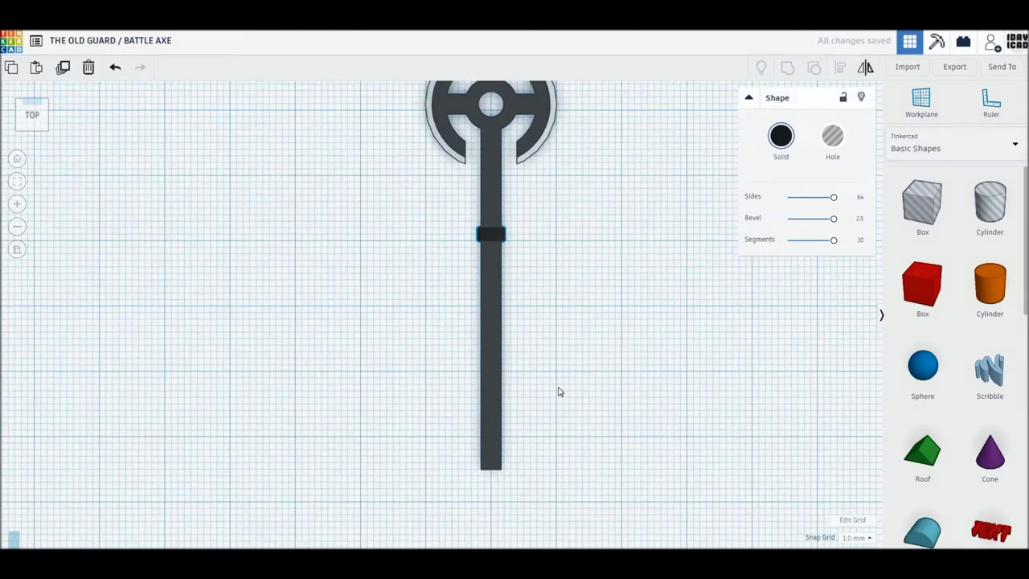
{"action": "left_click", "coordinate": [492, 235]}
{"action": "key", "text": "Down"}
{"action": "key", "text": "Down"}
{"action": "key", "text": "Down"}
{"action": "key", "text": "Down"}
{"action": "key", "text": "Down"}
{"action": "key", "text": "Down"}
{"action": "key", "text": "Down"}
{"action": "key", "text": "Down"}
{"action": "key", "text": "Down"}
{"action": "key", "text": "Down"}
{"action": "key", "text": "Down"}
{"action": "key", "text": "Down"}
{"action": "key", "text": "Down"}
{"action": "key", "text": "Down"}
{"action": "key", "text": "Down"}
{"action": "key", "text": "Down"}
{"action": "key", "text": "Down"}
{"action": "key", "text": "Down"}
{"action": "key", "text": "Down"}
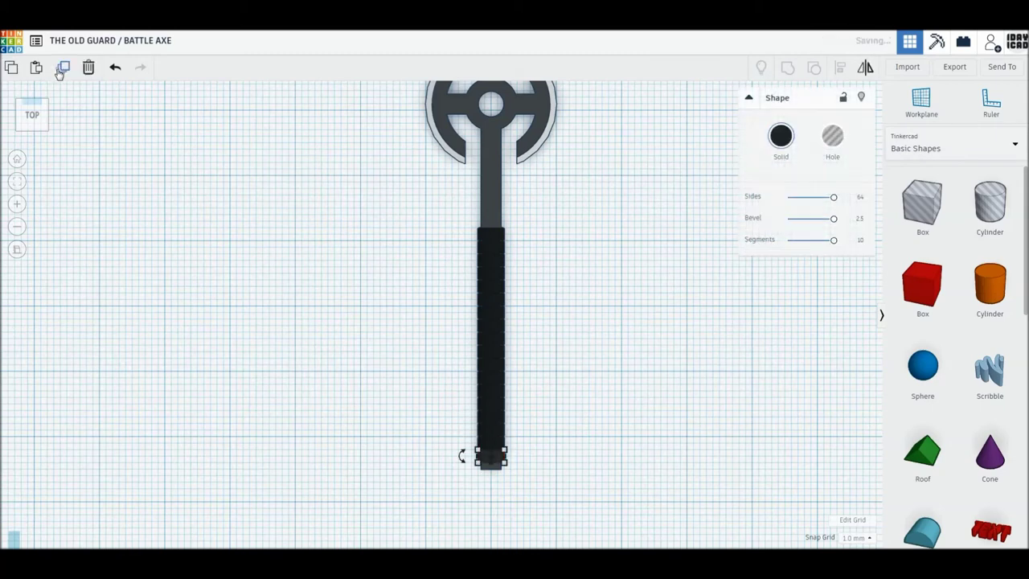
{"action": "key", "text": "Down"}
Box-select every part of the axe.
{"action": "left_click", "coordinate": [588, 324]}
{"action": "middle_click_drag", "start_coordinate": [587, 324], "coordinate": [590, 336]}
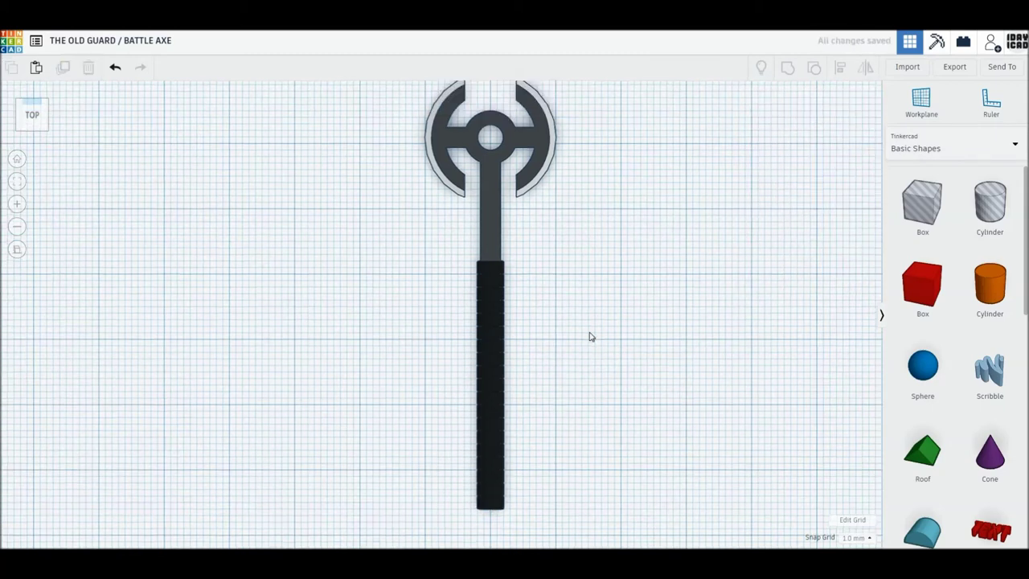
{"action": "scroll", "coordinate": [589, 336], "scroll_direction": "down", "scroll_amount": 2}
{"action": "left_click_drag", "start_coordinate": [605, 488], "coordinate": [336, 130]}
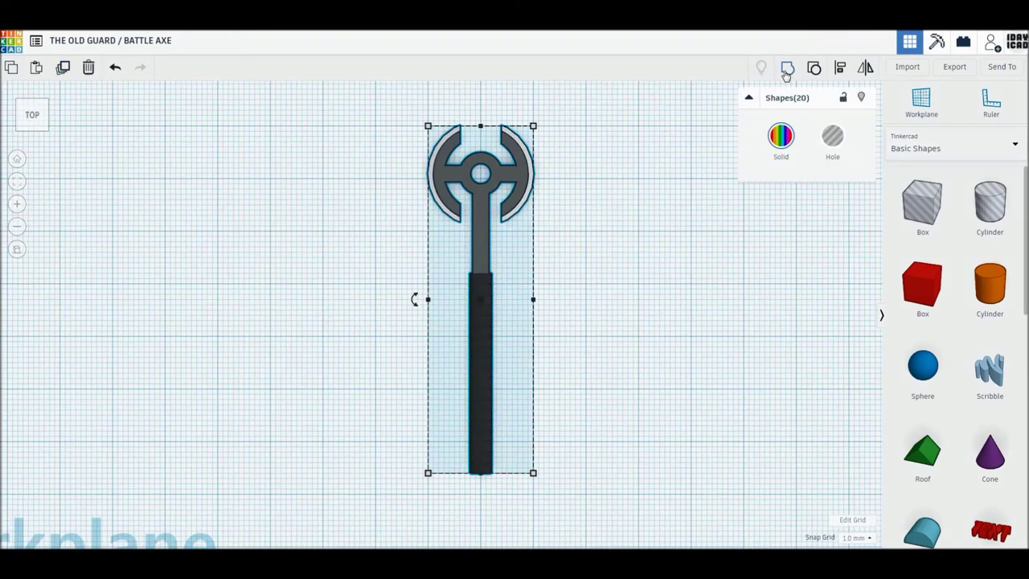
Group the twenty axe parts into one object and return to the Home view.
{"action": "left_click", "coordinate": [787, 70]}
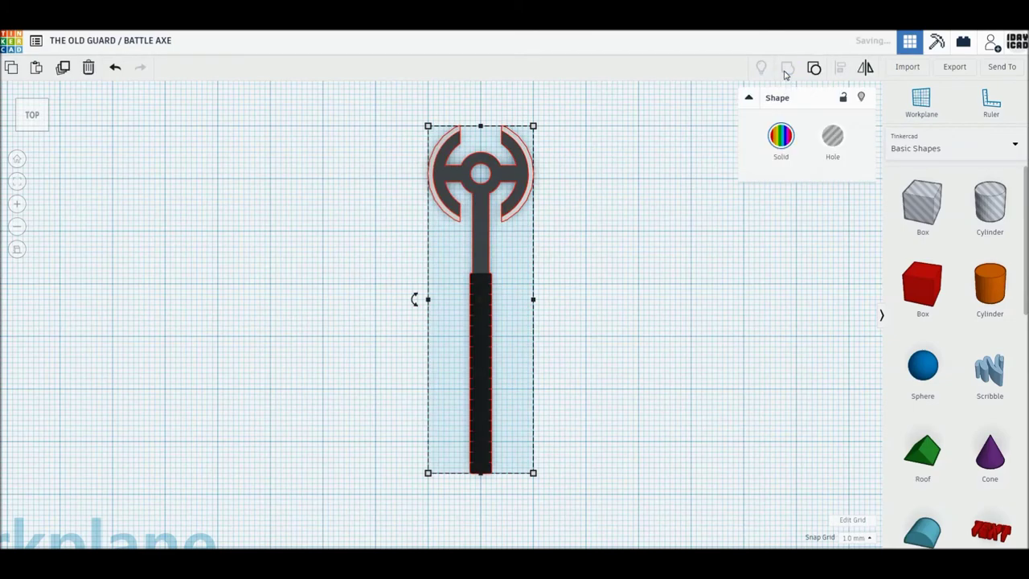
{"action": "left_click", "coordinate": [17, 250]}
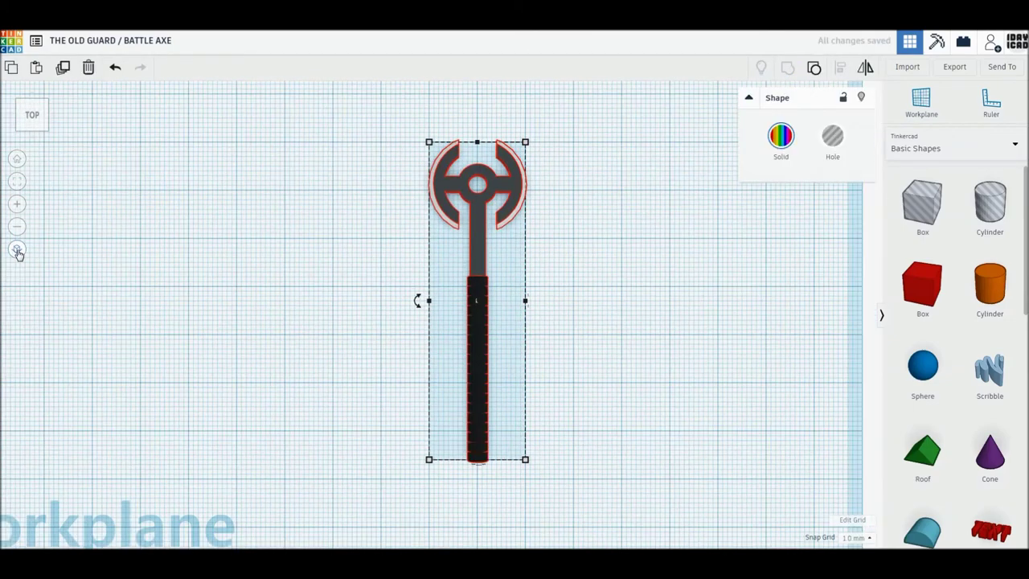
{"action": "left_click", "coordinate": [16, 162]}
{"action": "left_click", "coordinate": [16, 161]}
{"action": "left_click", "coordinate": [223, 281]}
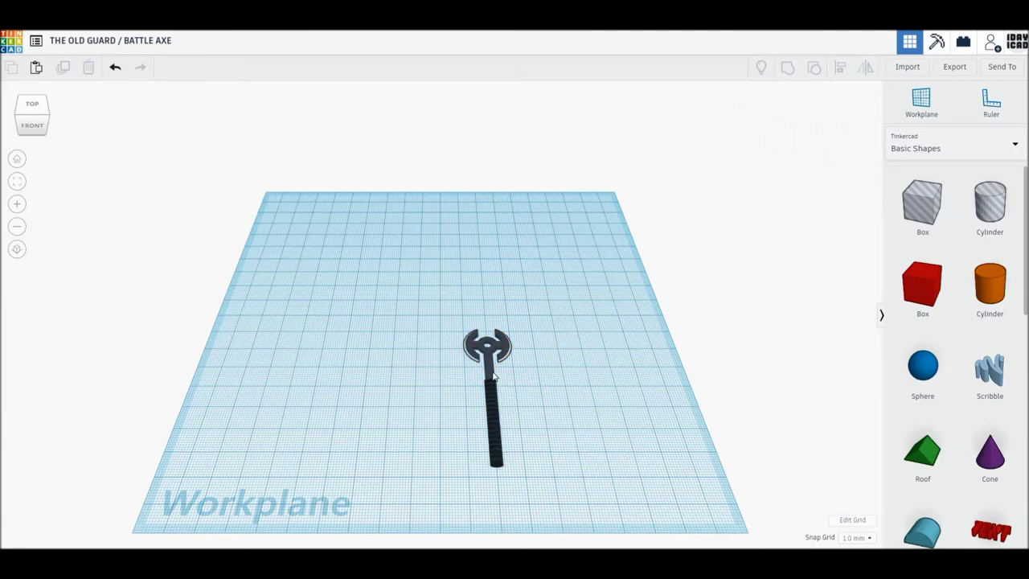
Scale the grouped axe, rotate it 90° upright and drop it onto the workplane.
{"action": "left_click", "coordinate": [494, 376]}
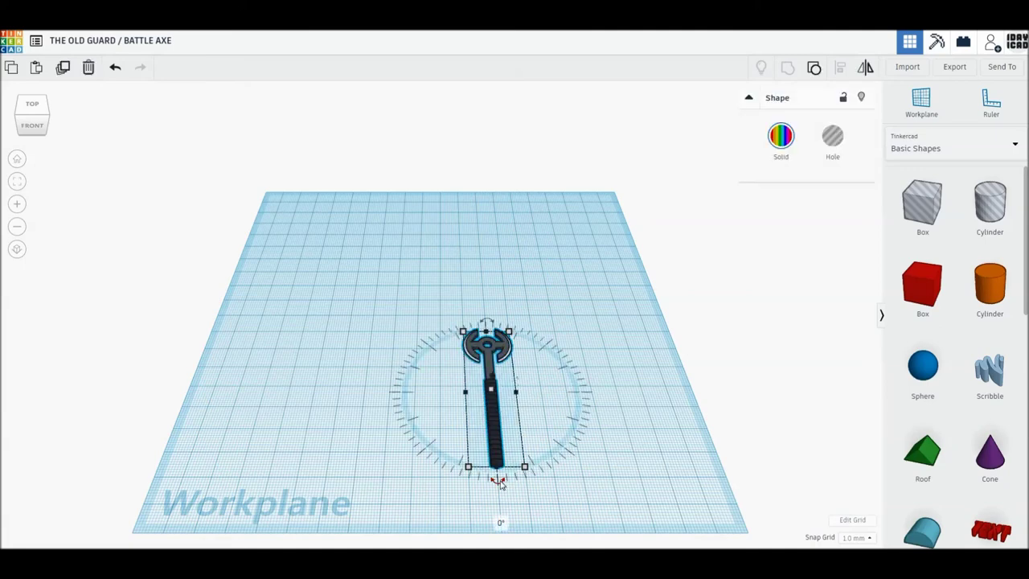
{"action": "left_click_drag", "start_coordinate": [464, 338], "coordinate": [422, 280]}
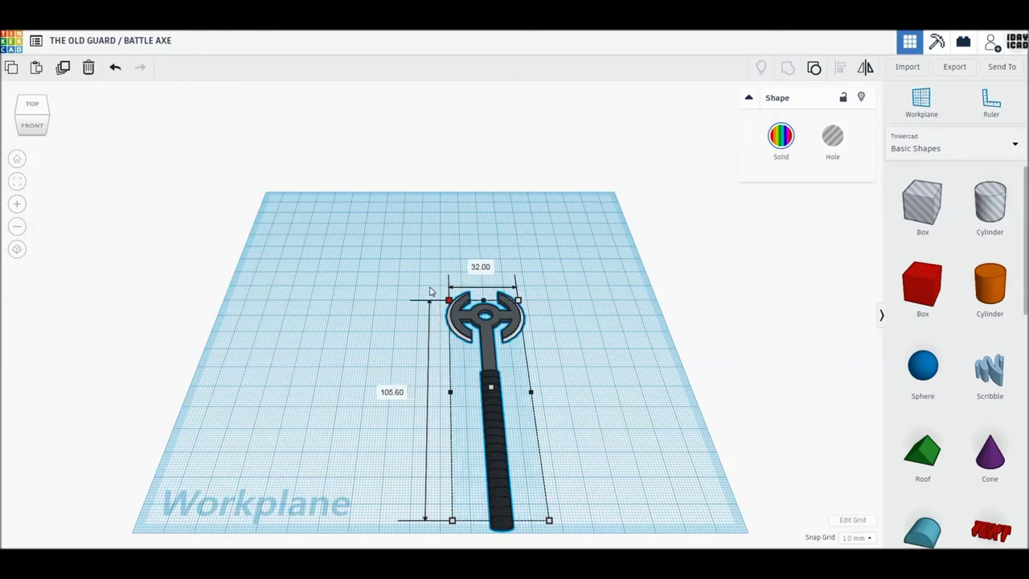
{"action": "mouse_move", "coordinate": [425, 299]}
{"action": "left_mouse_down", "text": "shift"}
{"action": "mouse_move", "coordinate": [450, 331]}
{"action": "mouse_move", "coordinate": [467, 304]}
{"action": "left_mouse_up", "text": "shift"}
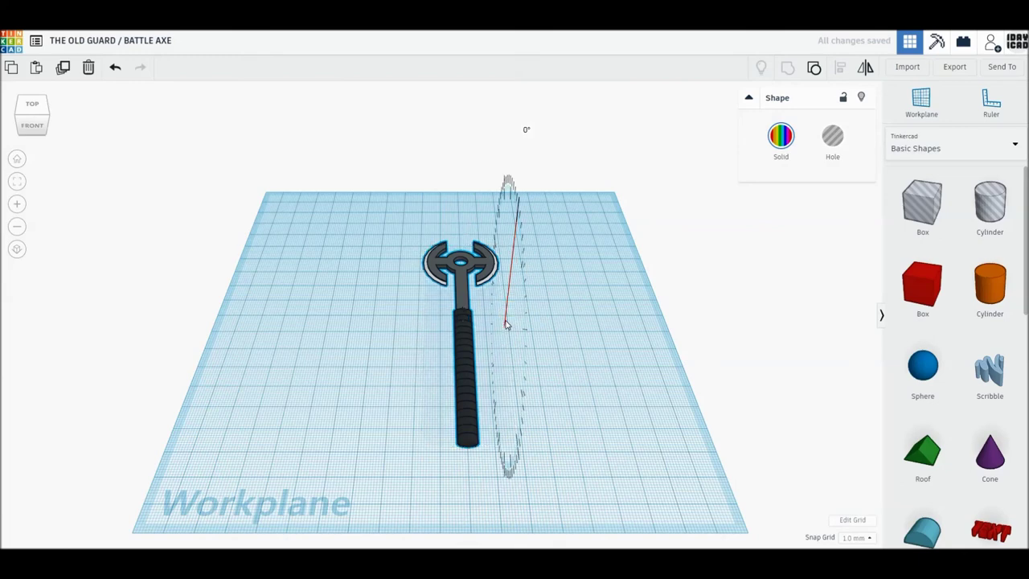
{"action": "left_click_drag", "start_coordinate": [506, 325], "coordinate": [516, 338]}
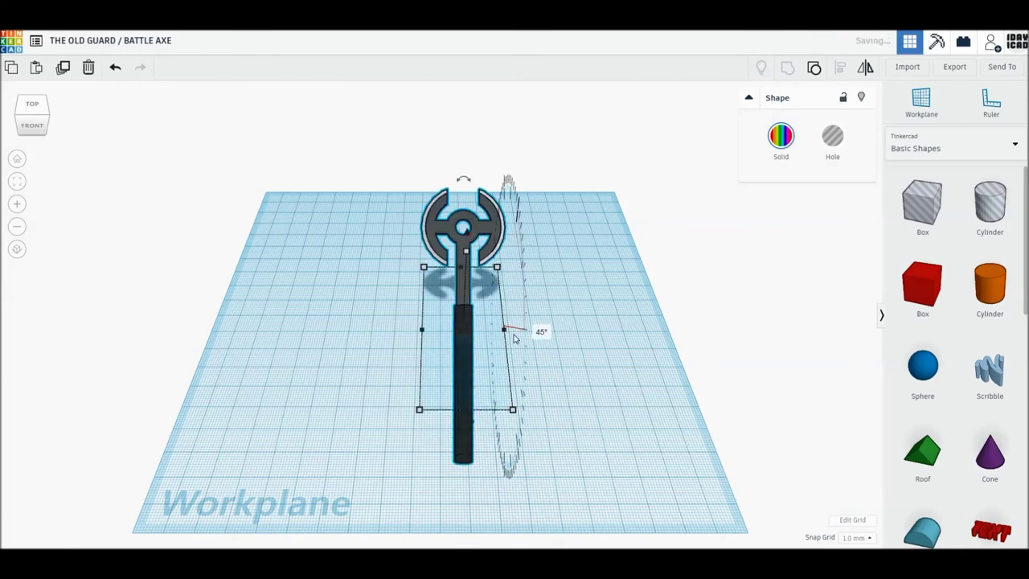
{"action": "key", "text": "d"}
Tilt the axe about 45°, move it forward and raise it to a height of 96.
{"action": "left_click_drag", "start_coordinate": [468, 423], "coordinate": [523, 371]}
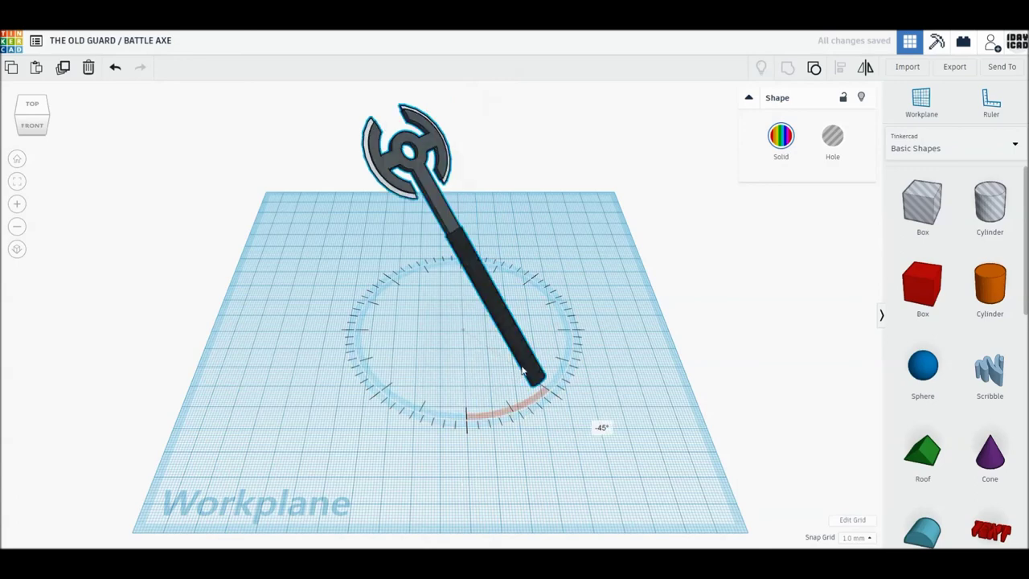
{"action": "left_click_drag", "start_coordinate": [507, 407], "coordinate": [504, 456]}
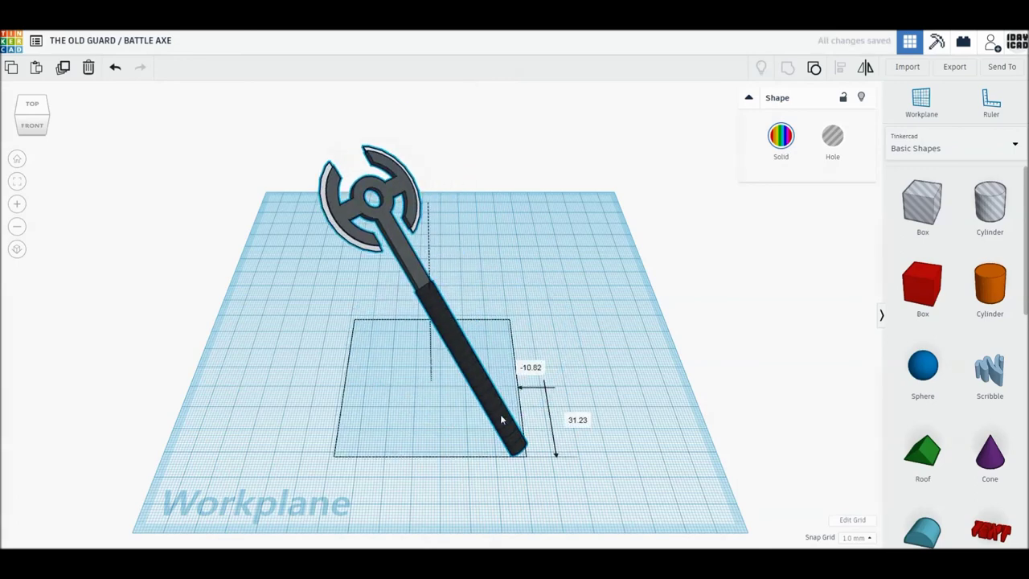
{"action": "left_click_drag", "start_coordinate": [427, 231], "coordinate": [430, 203]}
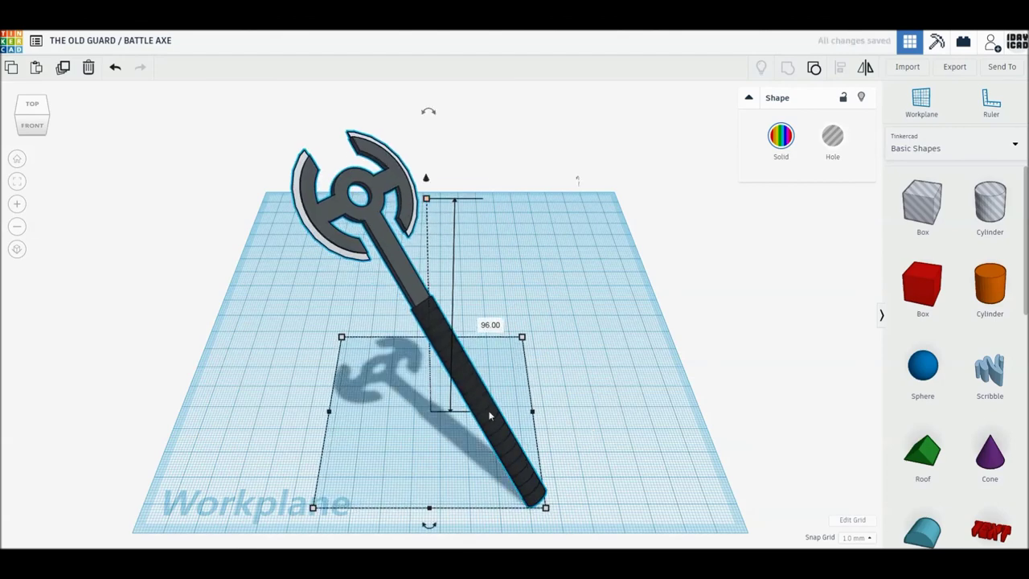
{"action": "left_click_drag", "start_coordinate": [500, 395], "coordinate": [498, 375]}
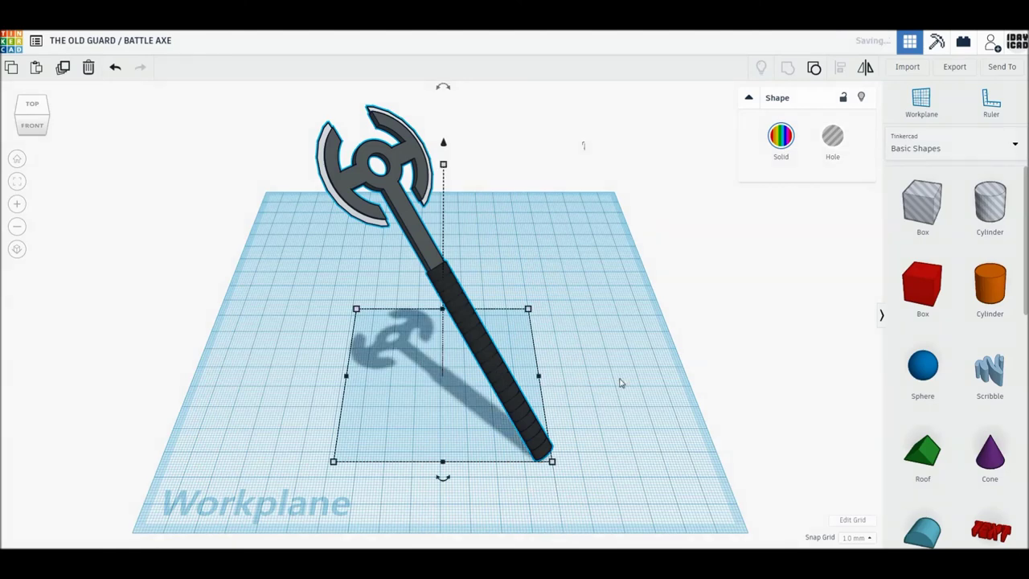
{"action": "left_click", "coordinate": [632, 384]}
{"action": "left_click", "coordinate": [504, 397]}
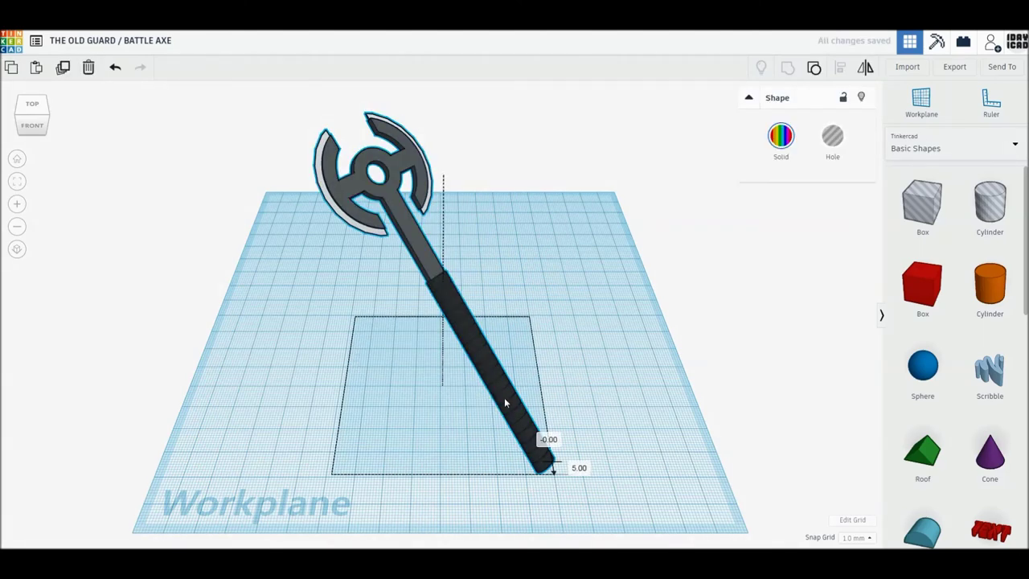
{"action": "left_click", "coordinate": [632, 402]}
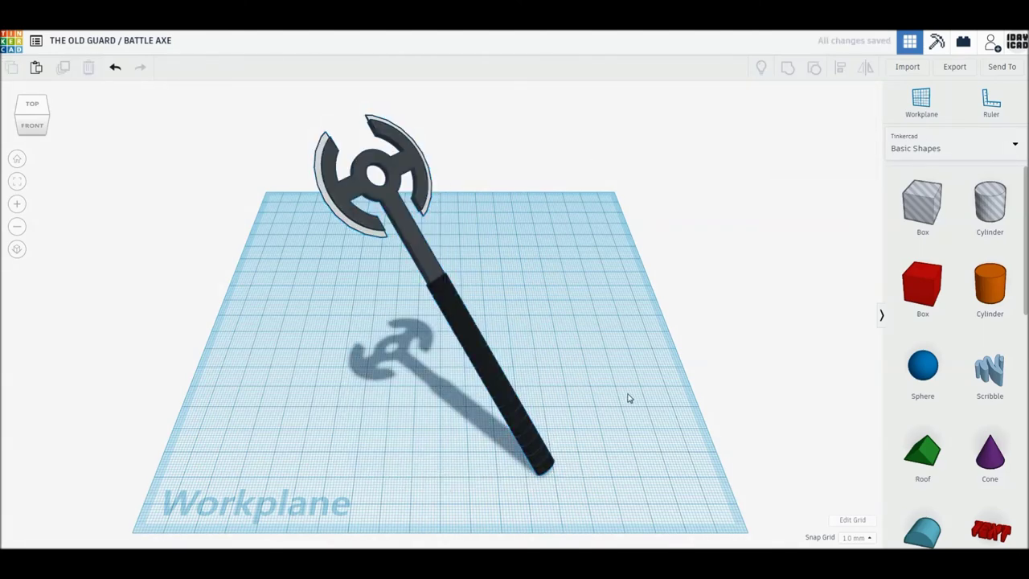